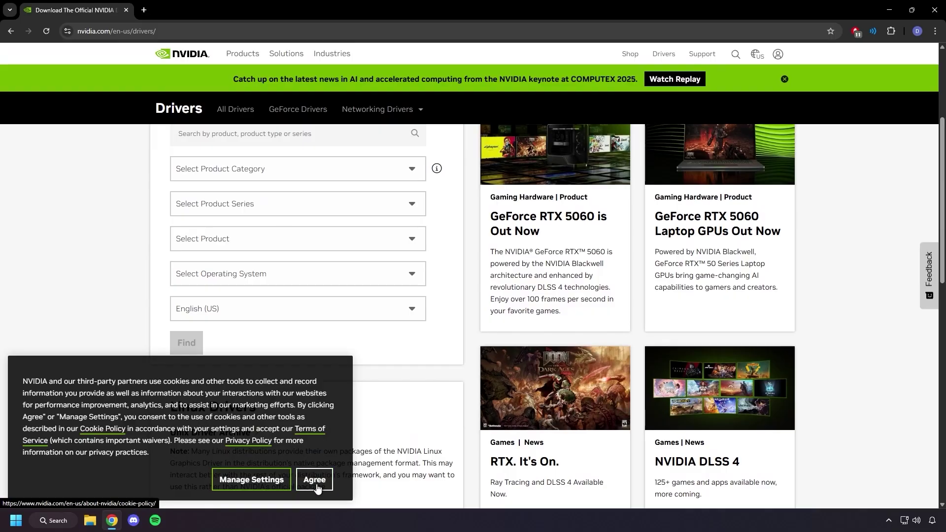
Accept the site's cookies and set the manual driver search's product category to GeForce.
{"action": "left_click", "coordinate": [314, 479]}
{"action": "scroll", "coordinate": [266, 170], "scroll_direction": "down", "scroll_amount": 3}
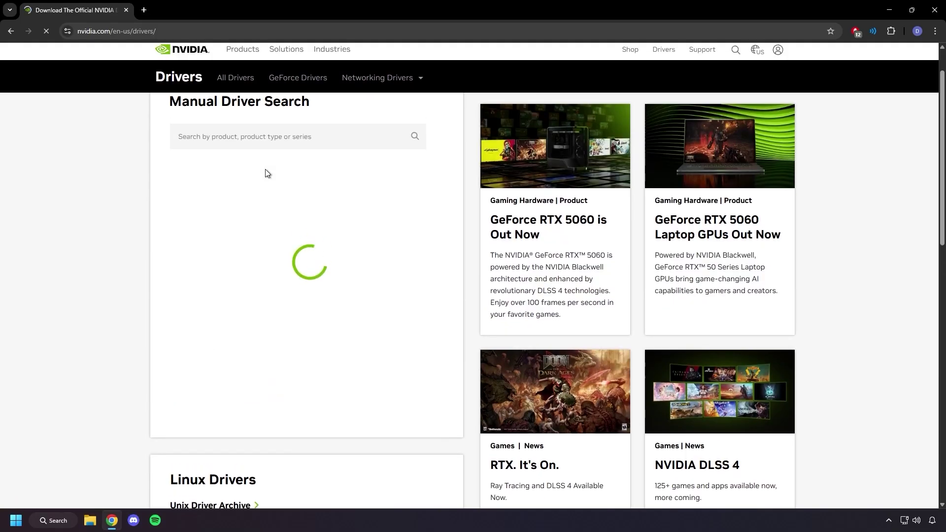
{"action": "scroll", "coordinate": [266, 246], "scroll_direction": "down", "scroll_amount": 3}
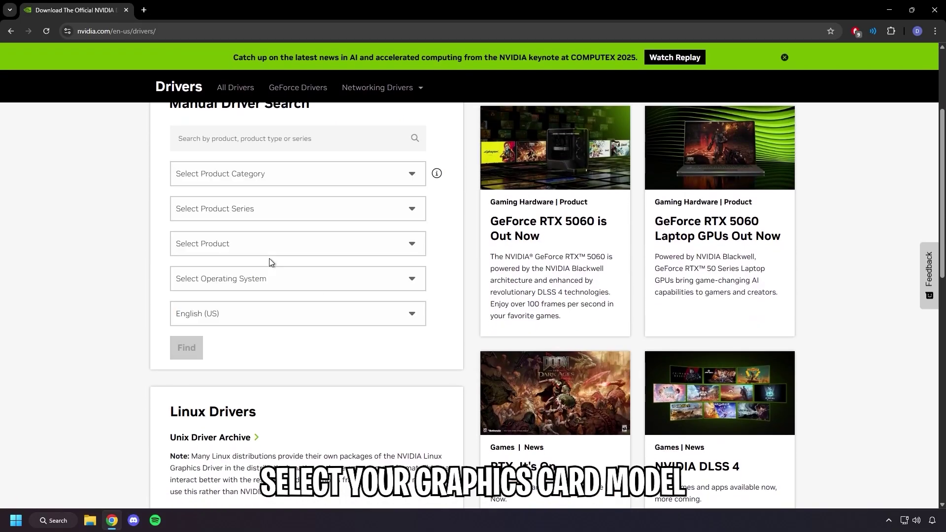
{"action": "left_click", "coordinate": [265, 172]}
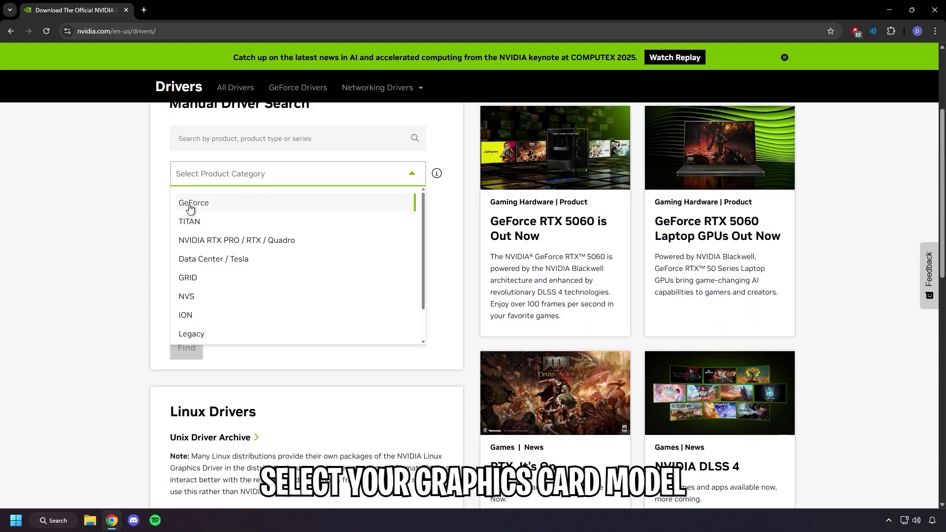
{"action": "left_click", "coordinate": [217, 207]}
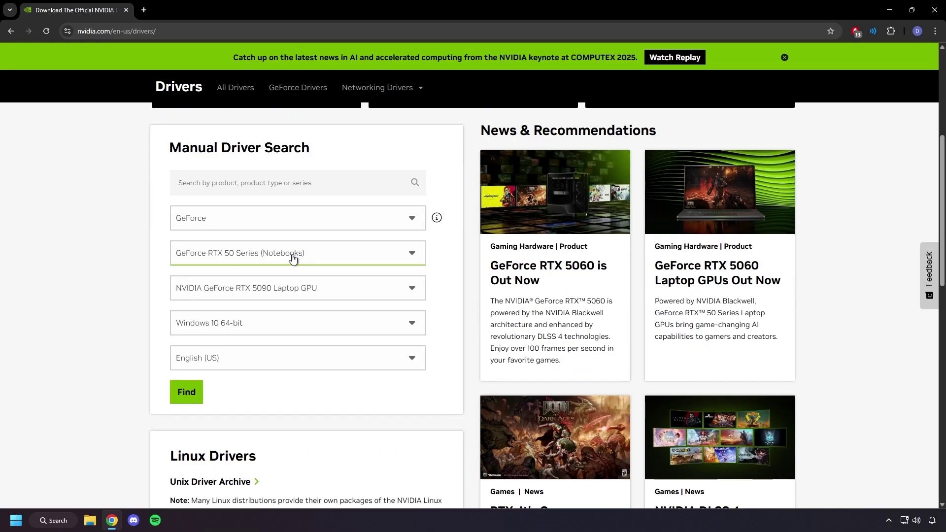
Choose the GeForce RTX 50 Series (Notebooks), NVIDIA GeForce RTX 5090 Laptop GPU and Windows 10 64-bit for the driver search.
{"action": "left_click", "coordinate": [293, 258]}
{"action": "scroll", "coordinate": [279, 310], "scroll_direction": "down", "scroll_amount": 2}
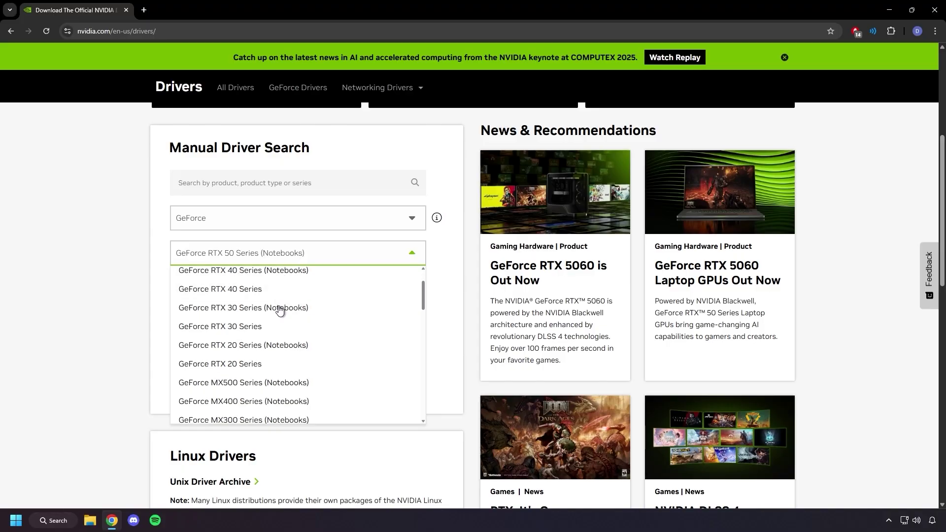
{"action": "scroll", "coordinate": [279, 311], "scroll_direction": "up", "scroll_amount": 2}
{"action": "left_click", "coordinate": [272, 289]}
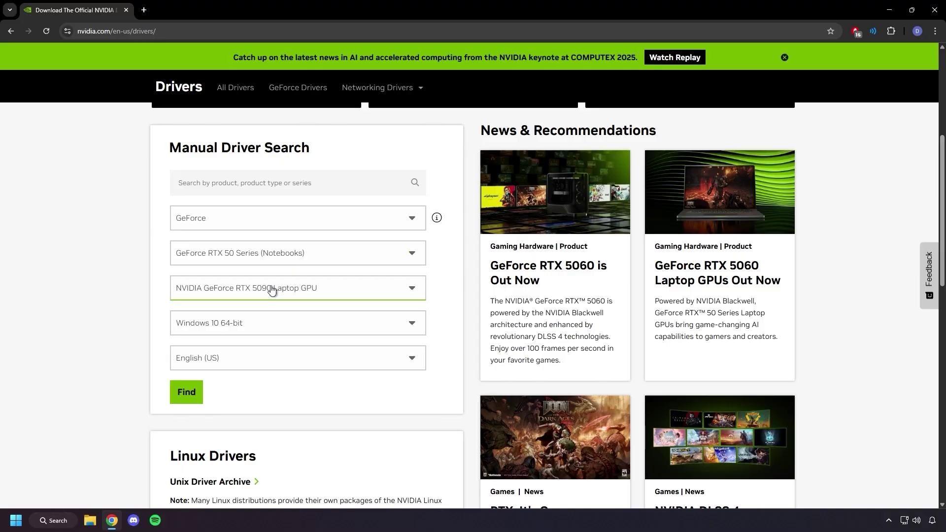
{"action": "left_click", "coordinate": [270, 298]}
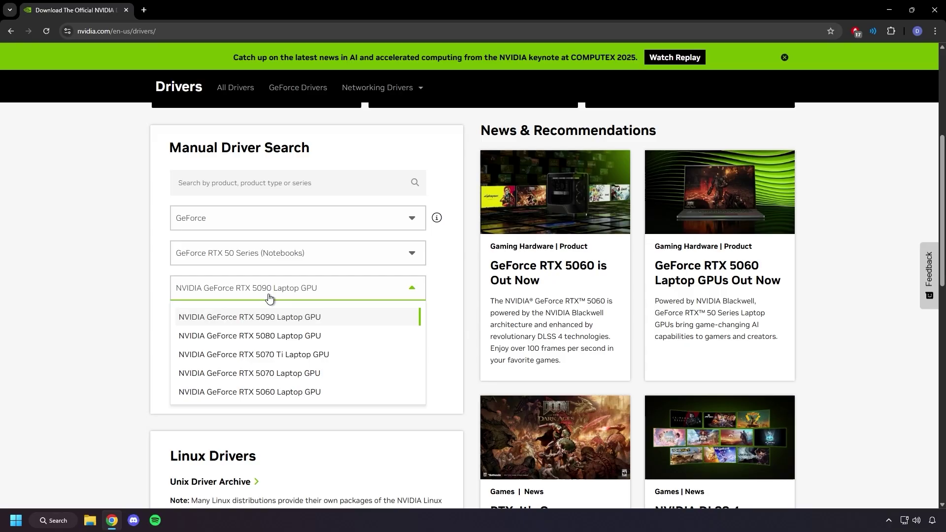
{"action": "left_click", "coordinate": [270, 299]}
{"action": "left_click", "coordinate": [217, 328]}
{"action": "left_click", "coordinate": [212, 352]}
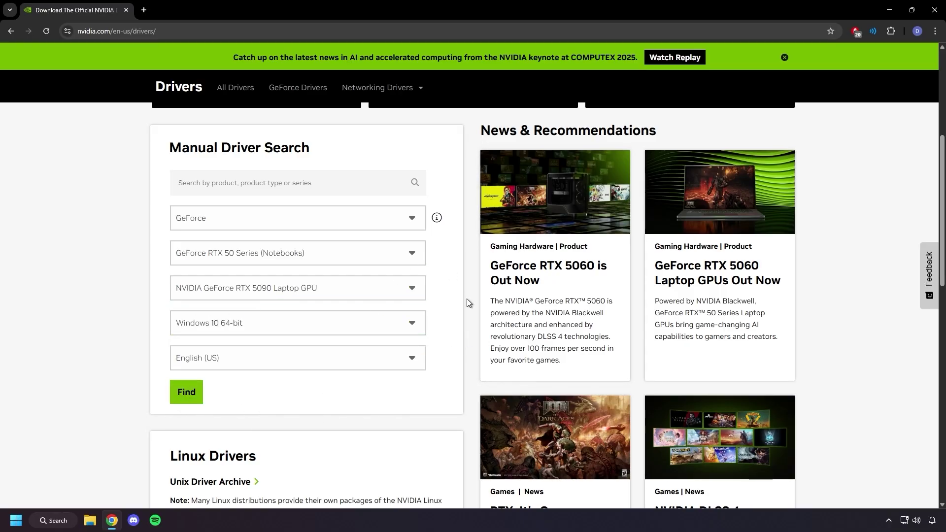
Run the manual driver search with the chosen product and operating system.
{"action": "scroll", "coordinate": [463, 308], "scroll_direction": "down", "scroll_amount": 2}
{"action": "scroll", "coordinate": [459, 317], "scroll_direction": "up", "scroll_amount": 2}
{"action": "left_click", "coordinate": [196, 406]}
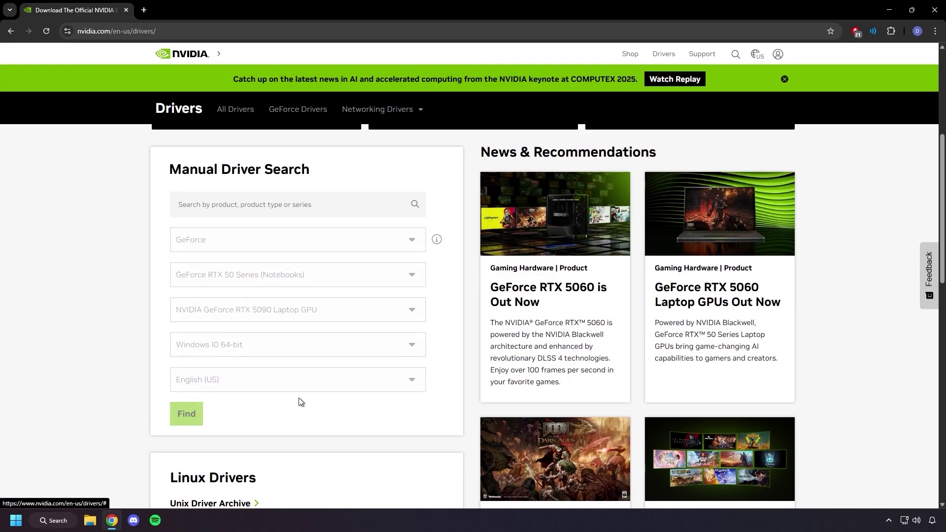
{"action": "scroll", "coordinate": [405, 412], "scroll_direction": "down", "scroll_amount": 1}
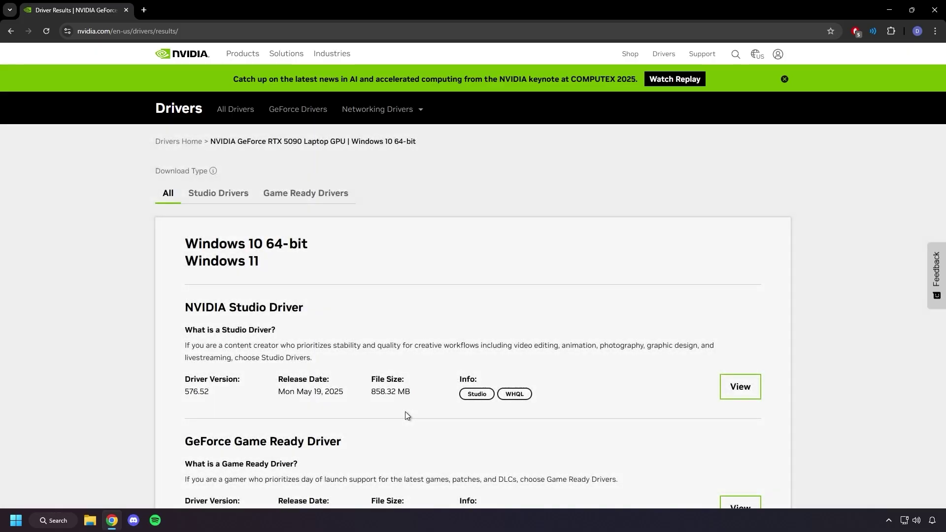
Open the NVIDIA Studio Driver's download page from the driver results.
{"action": "scroll", "coordinate": [338, 349], "scroll_direction": "down", "scroll_amount": 3}
{"action": "scroll", "coordinate": [338, 351], "scroll_direction": "down", "scroll_amount": 2}
{"action": "scroll", "coordinate": [338, 352], "scroll_direction": "up", "scroll_amount": 1}
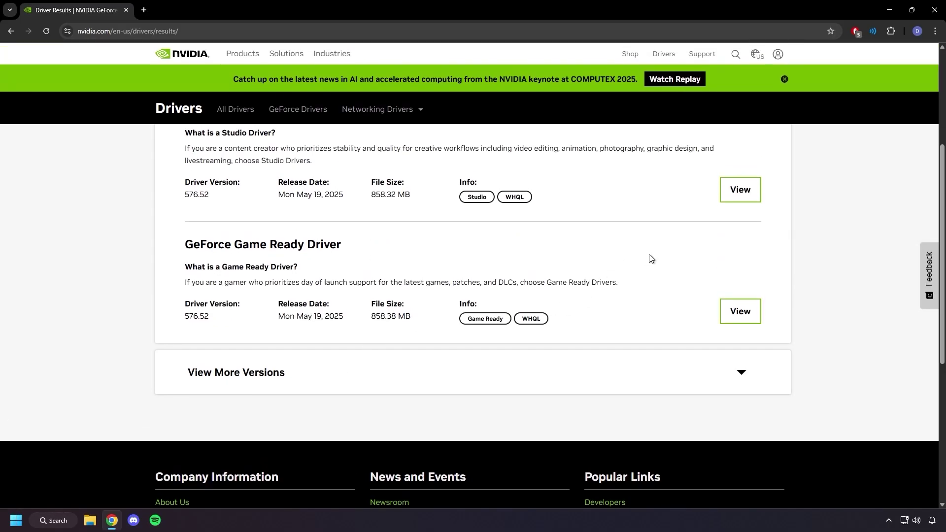
{"action": "left_click", "coordinate": [752, 192]}
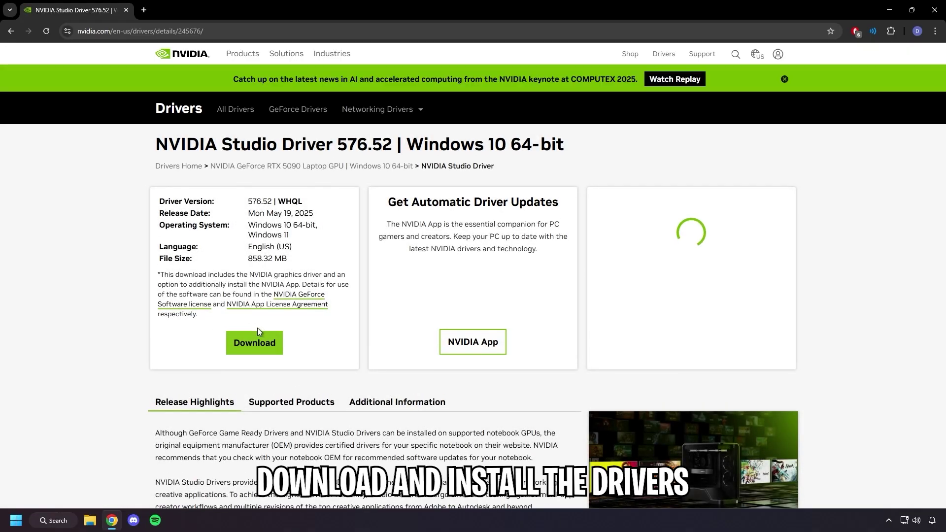
{"action": "scroll", "coordinate": [255, 362], "scroll_direction": "down", "scroll_amount": 1}
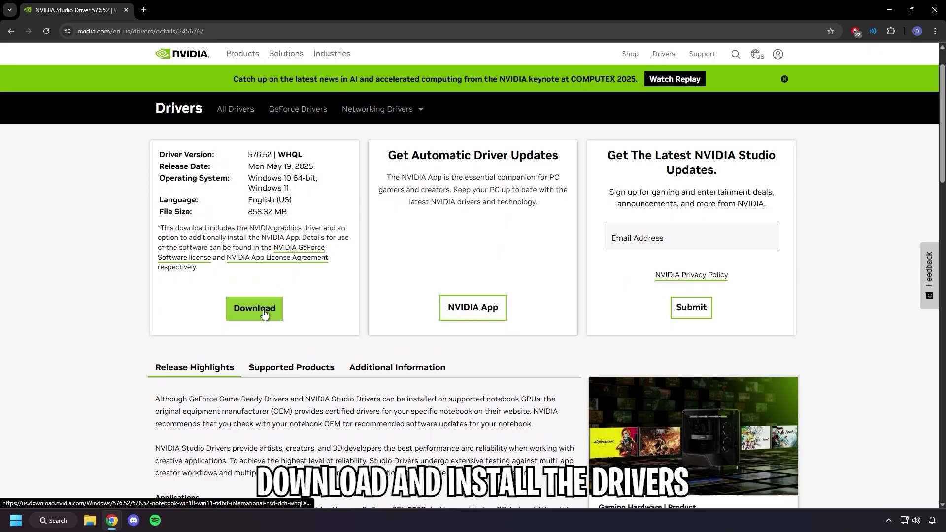
Minimize the browser, search Windows for "nvidia control panel" and open NVIDIA Control Panel.
{"action": "left_click", "coordinate": [895, 13]}
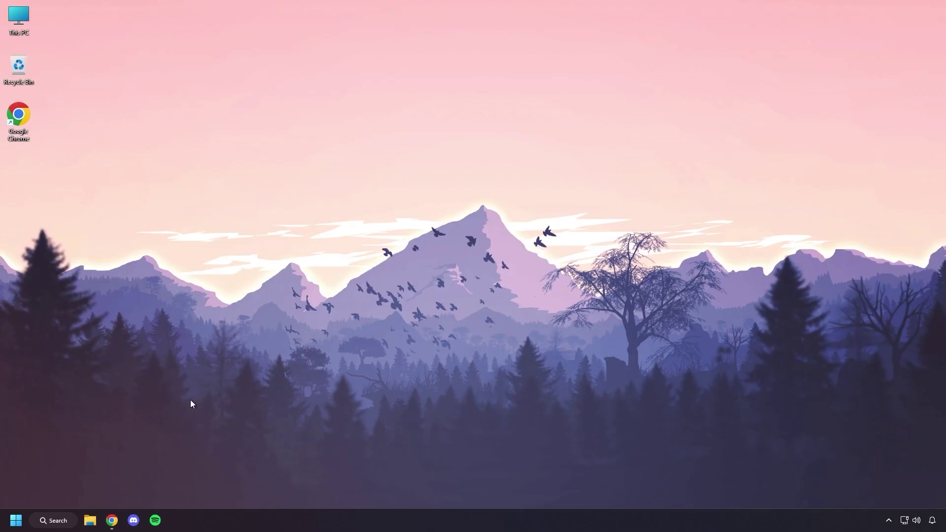
{"action": "left_click", "coordinate": [59, 521]}
{"action": "type", "text": "n"}
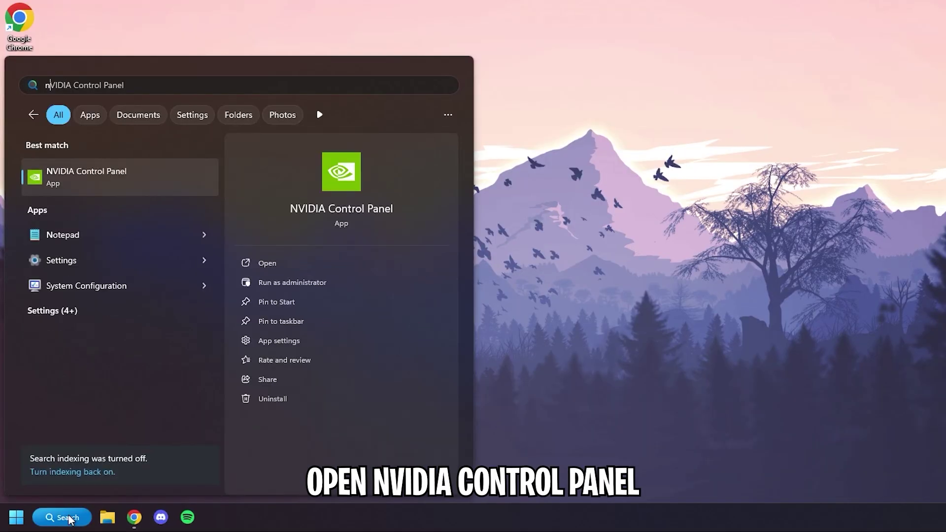
{"action": "type", "text": "vidia"}
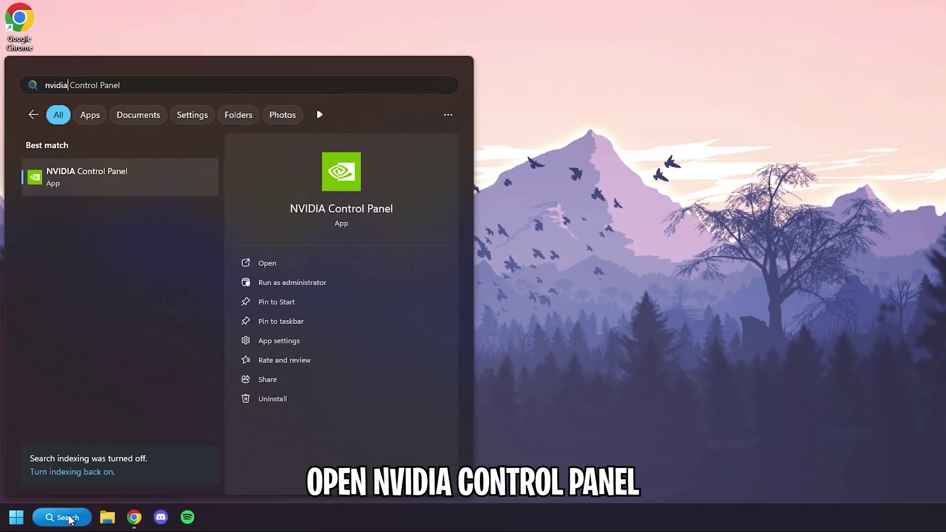
{"action": "type", "text": " contr"}
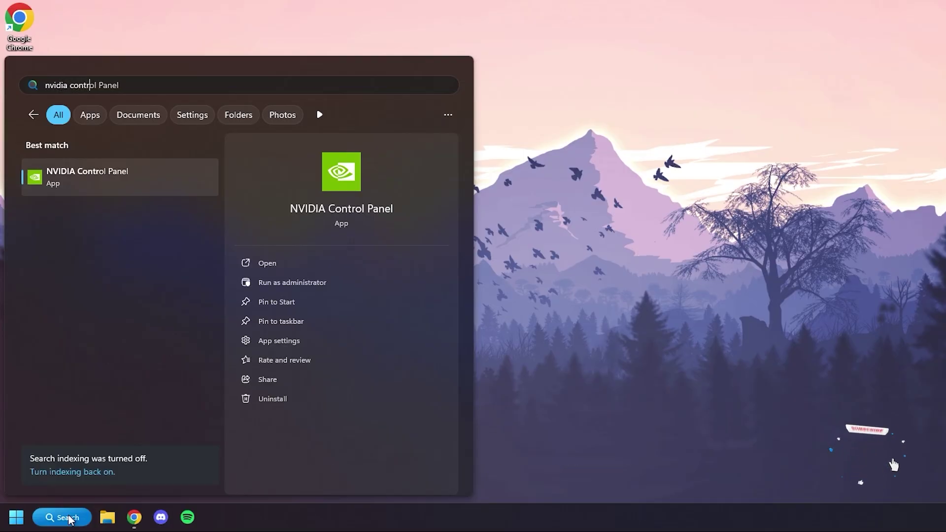
{"action": "type", "text": "ol panel"}
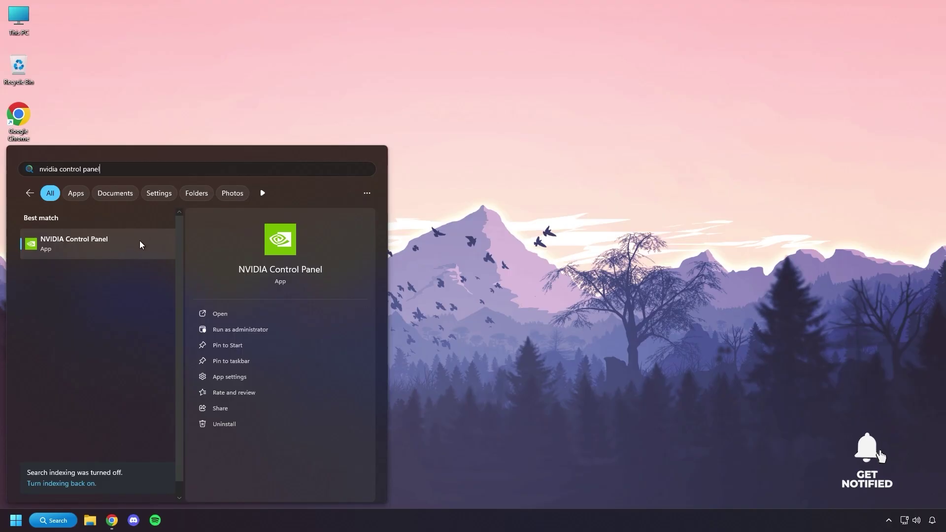
{"action": "left_click", "coordinate": [168, 178]}
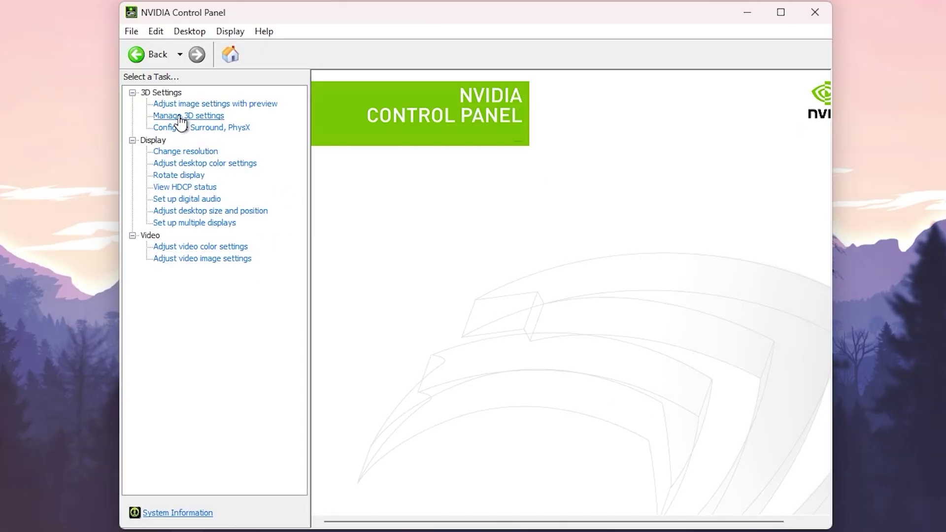
In the image settings with preview, set the preference emphasis fully to Performance.
{"action": "left_click", "coordinate": [230, 140]}
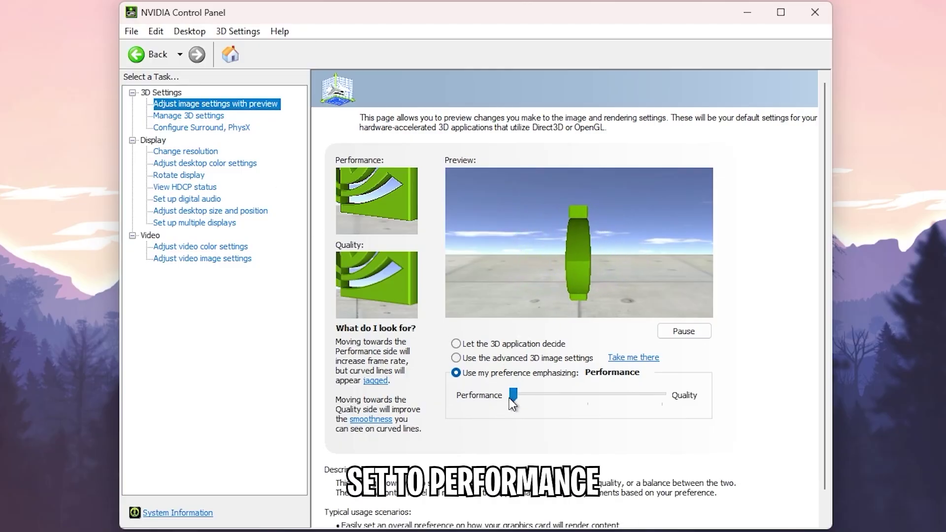
{"action": "left_click_drag", "start_coordinate": [516, 396], "coordinate": [587, 397]}
{"action": "left_click", "coordinate": [541, 397]}
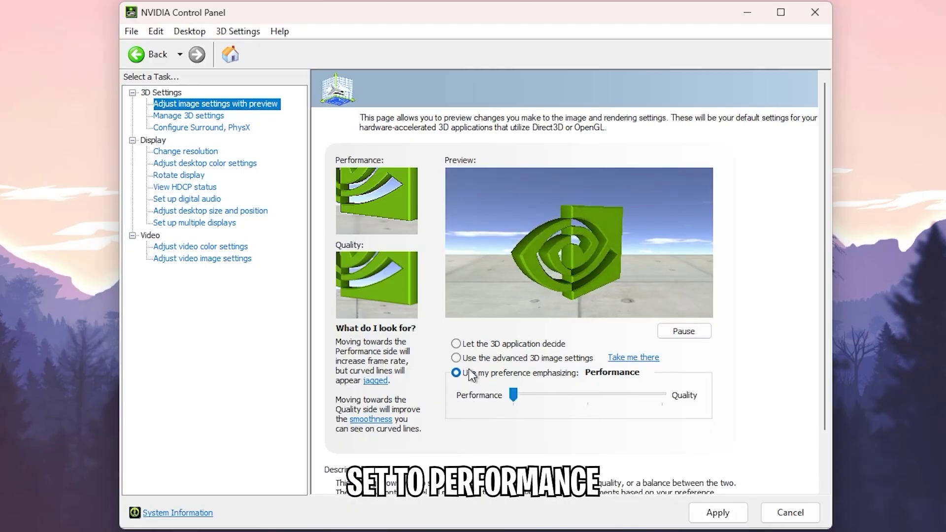
In the global 3D settings, set Power management mode to Prefer maximum performance.
{"action": "left_click", "coordinate": [646, 359]}
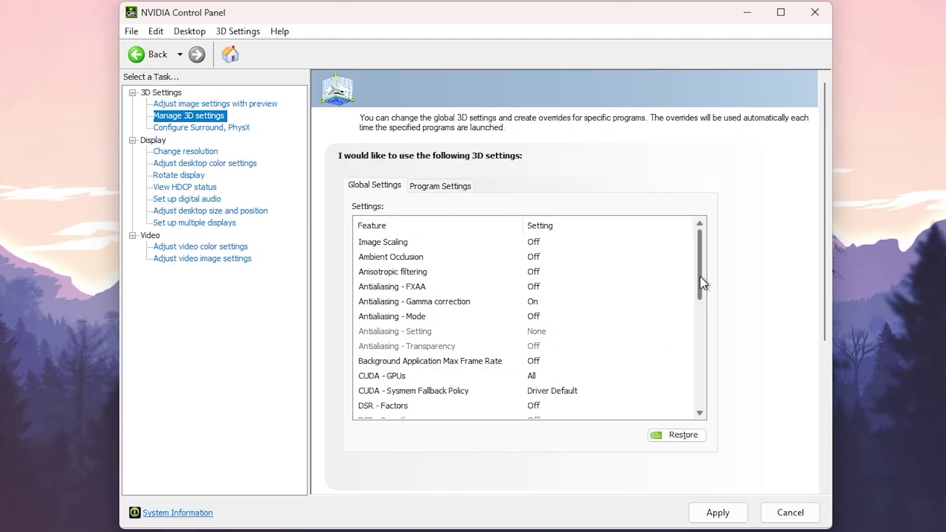
{"action": "scroll", "coordinate": [687, 324], "scroll_direction": "down", "scroll_amount": 4}
{"action": "left_click", "coordinate": [573, 332]}
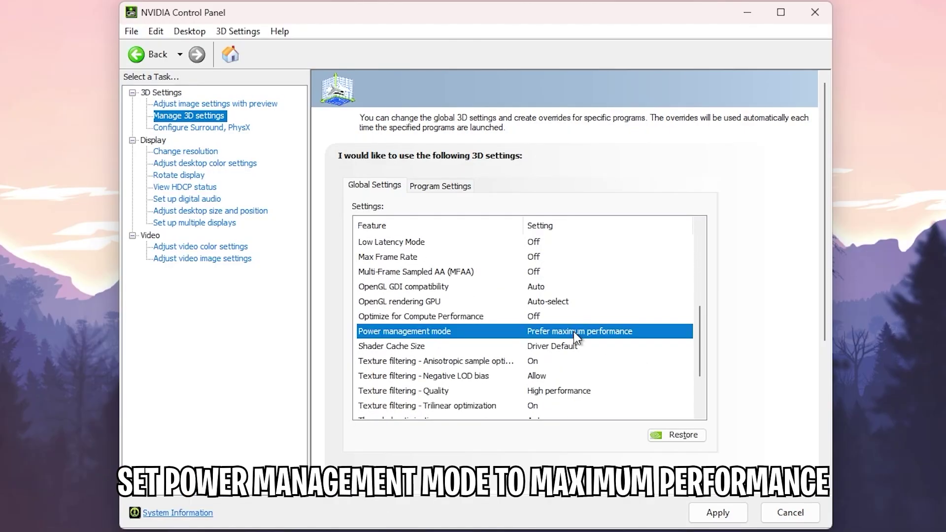
{"action": "left_click", "coordinate": [573, 332]}
{"action": "left_click", "coordinate": [553, 370]}
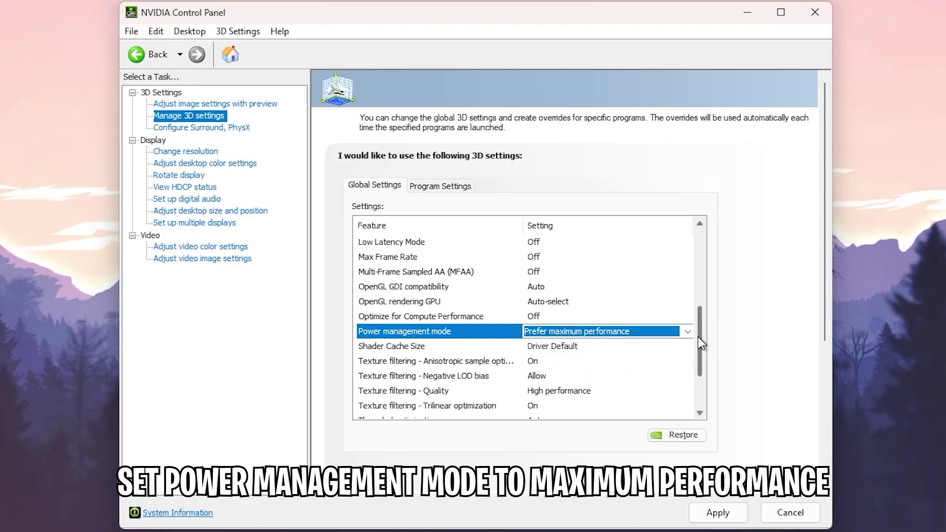
Set Texture filtering - Quality to High performance and apply the global 3D settings.
{"action": "left_click_drag", "start_coordinate": [698, 336], "coordinate": [694, 366]}
{"action": "left_click", "coordinate": [550, 320]}
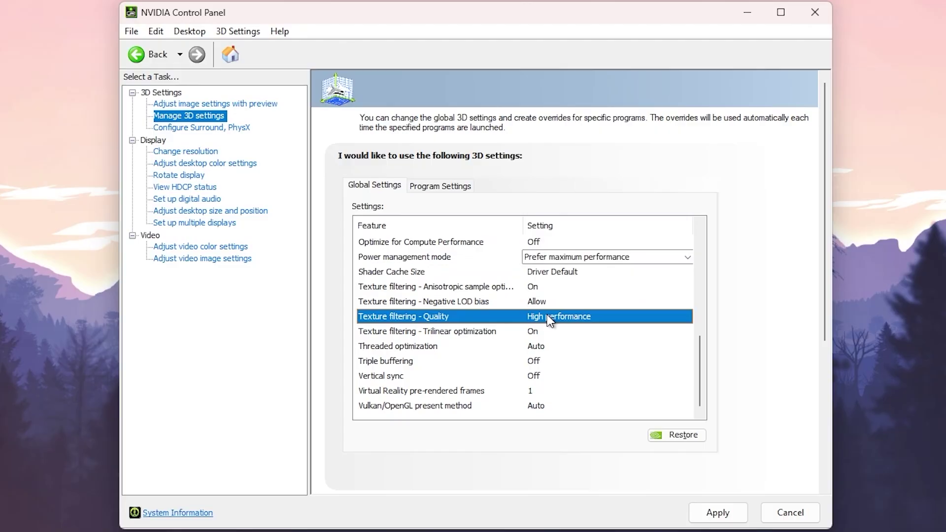
{"action": "left_click", "coordinate": [550, 320]}
{"action": "left_click", "coordinate": [538, 367]}
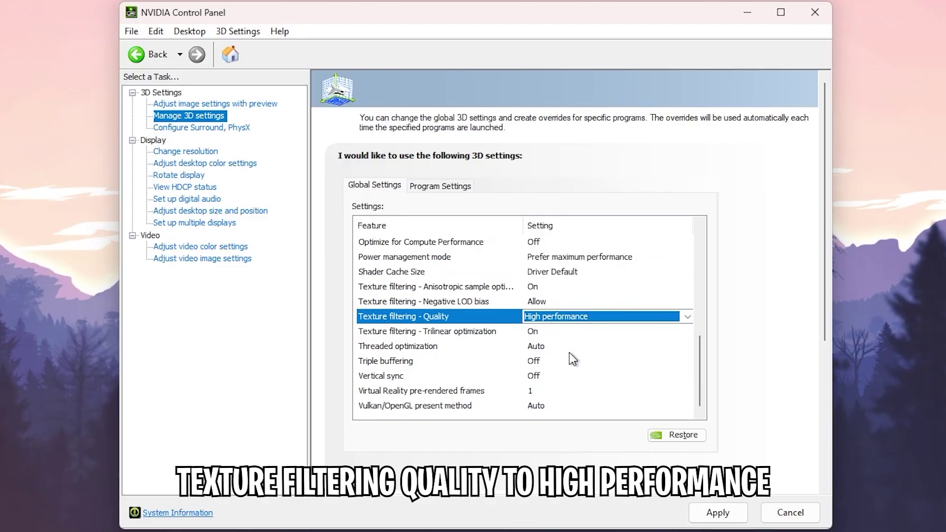
{"action": "left_click", "coordinate": [712, 520]}
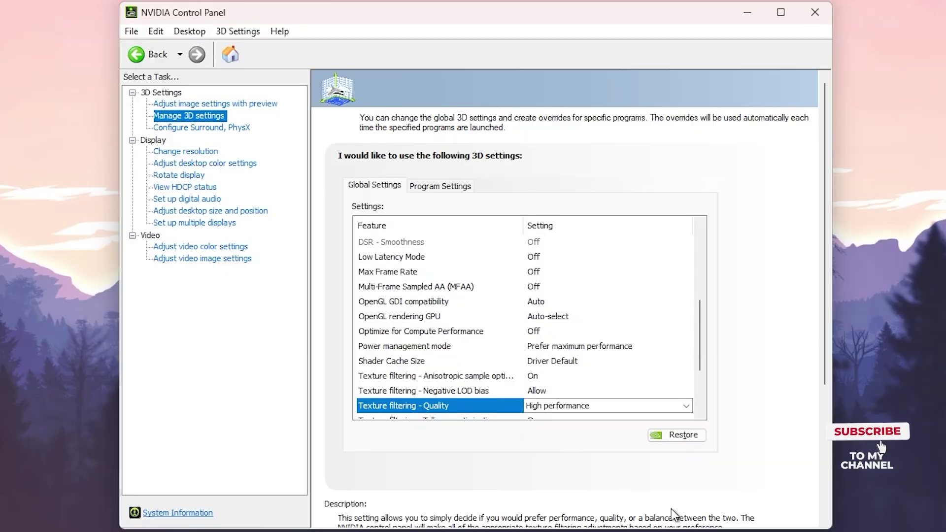
In the desktop color settings, raise Digital vibrance to 89% and apply the change.
{"action": "left_click", "coordinate": [249, 164]}
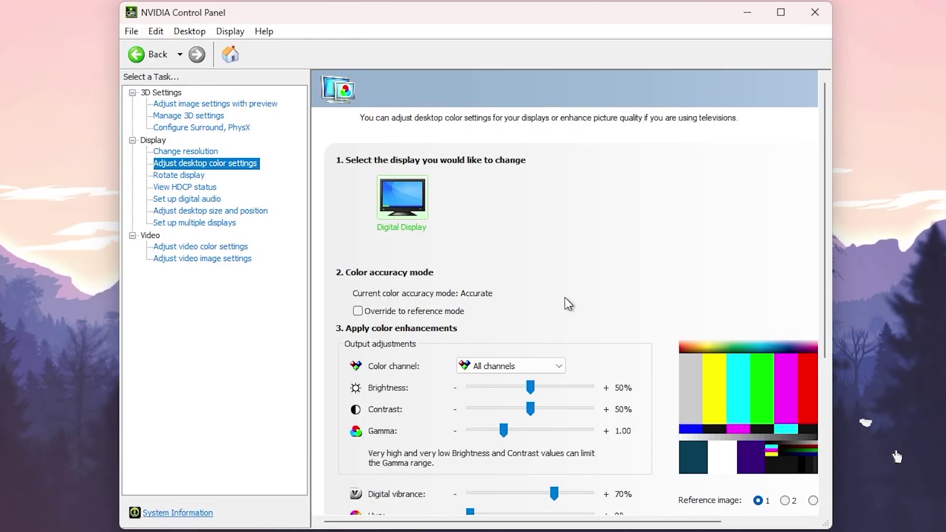
{"action": "left_click_drag", "start_coordinate": [822, 277], "coordinate": [809, 413]}
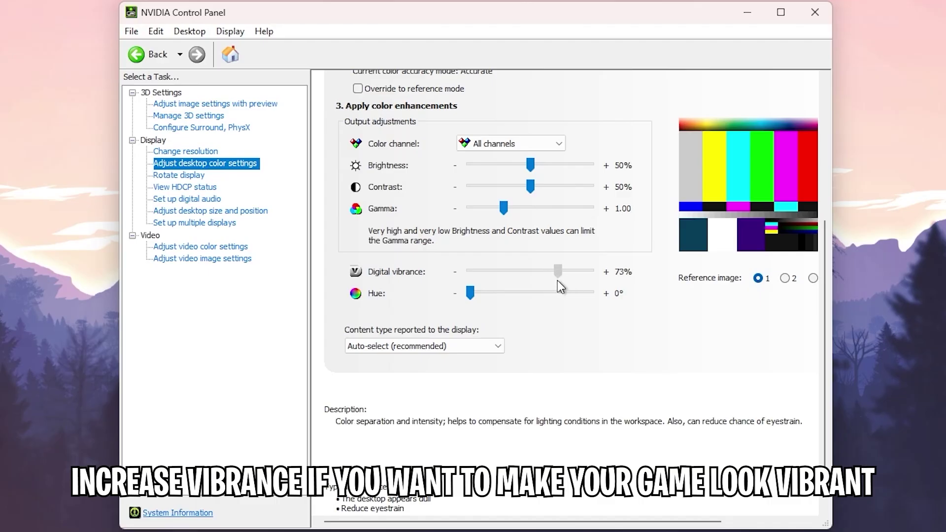
{"action": "left_click_drag", "start_coordinate": [559, 282], "coordinate": [577, 281]}
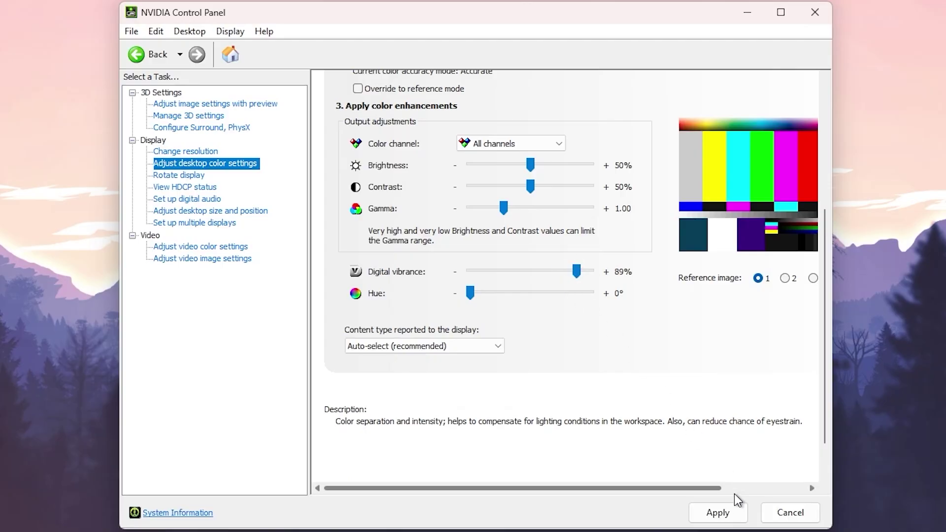
{"action": "left_click", "coordinate": [717, 515]}
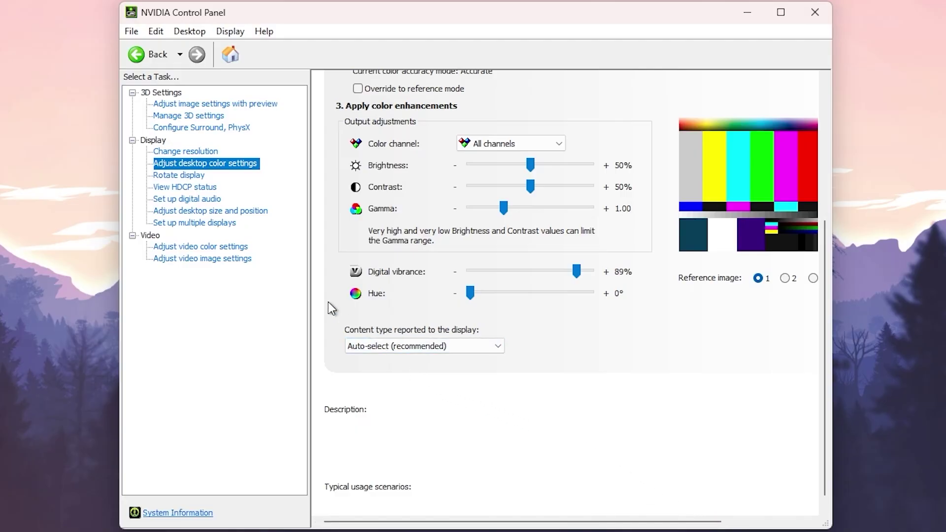
In the desktop size and position settings, set scaling to be performed on the GPU.
{"action": "left_click", "coordinate": [215, 212]}
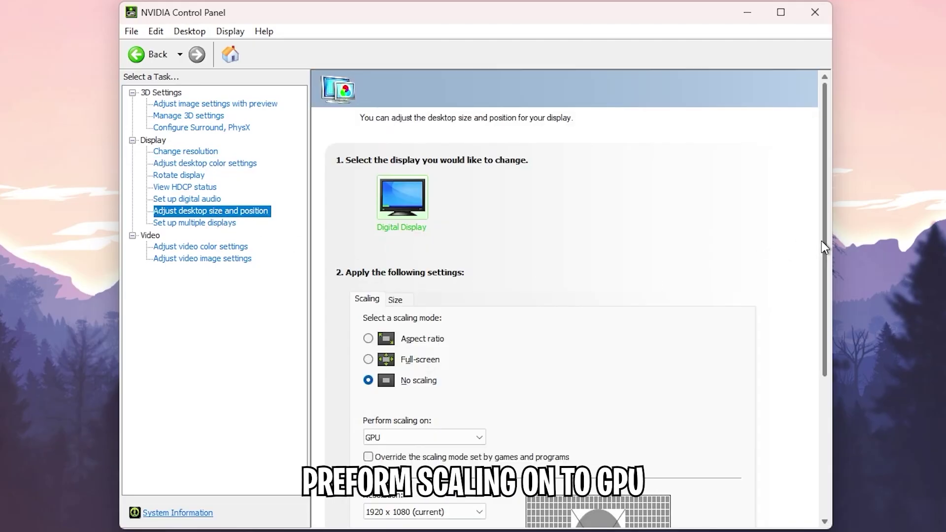
{"action": "left_click_drag", "start_coordinate": [825, 242], "coordinate": [809, 302]}
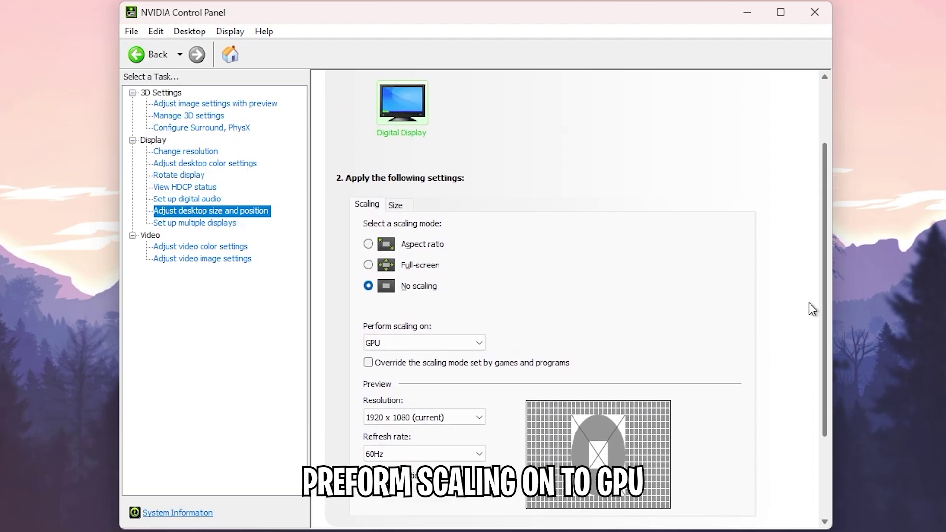
{"action": "scroll", "coordinate": [809, 303], "scroll_direction": "up", "scroll_amount": 3}
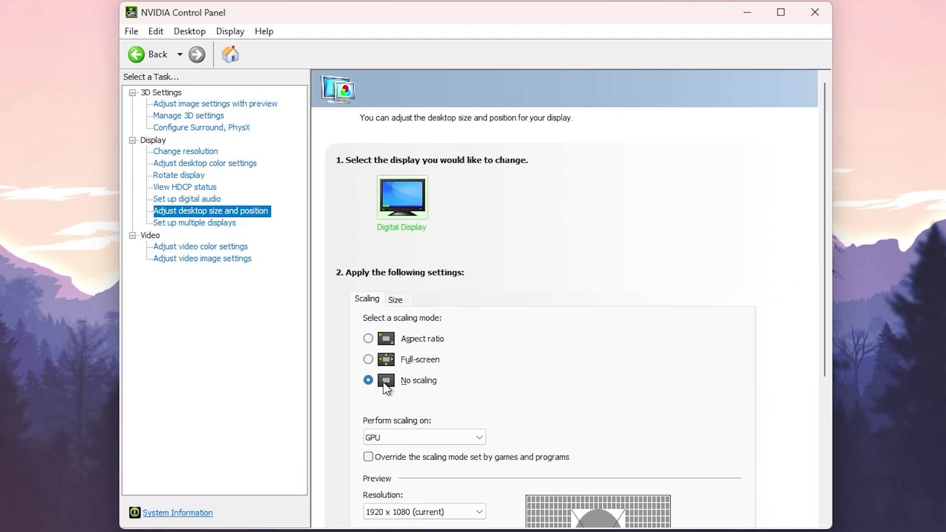
{"action": "scroll", "coordinate": [387, 390], "scroll_direction": "down", "scroll_amount": 1}
{"action": "left_click", "coordinate": [390, 418]}
{"action": "left_click", "coordinate": [377, 429]}
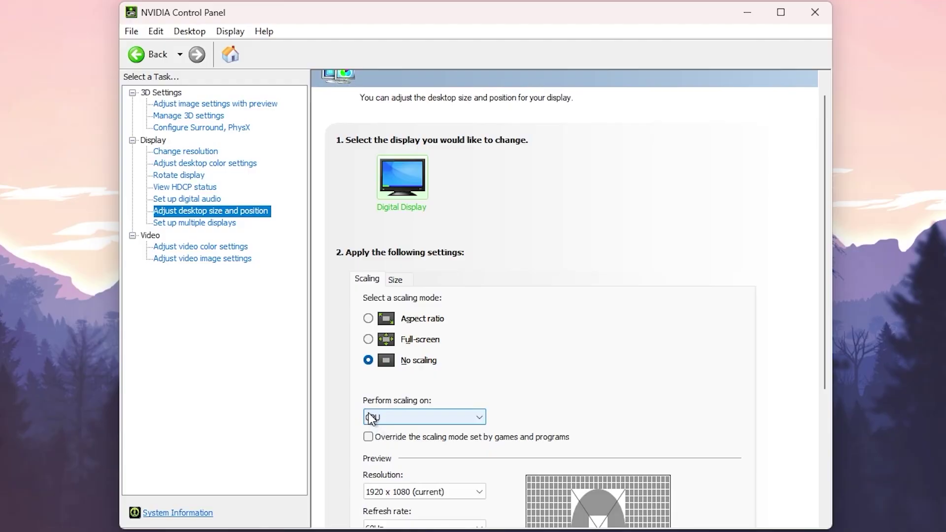
In the Surround and PhysX configuration, select NVIDIA GeForce GTX 950 as the PhysX processor.
{"action": "mouse_move", "coordinate": [822, 344]}
{"action": "left_mouse_down"}
{"action": "mouse_move", "coordinate": [808, 409]}
{"action": "mouse_move", "coordinate": [814, 338]}
{"action": "left_mouse_up"}
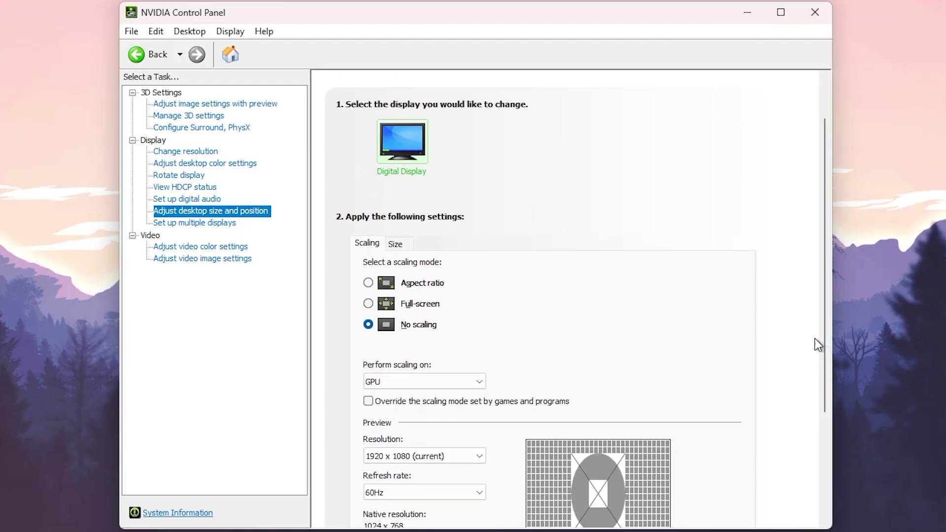
{"action": "left_click", "coordinate": [198, 129]}
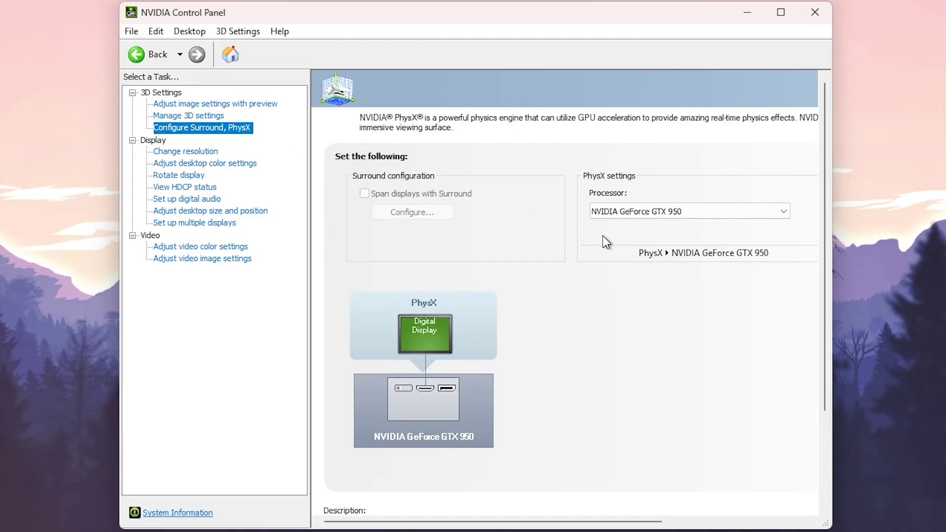
{"action": "left_click", "coordinate": [658, 213]}
{"action": "left_click", "coordinate": [625, 239]}
In the video color settings, choose to make color adjustments with the NVIDIA settings.
{"action": "left_click", "coordinate": [187, 248]}
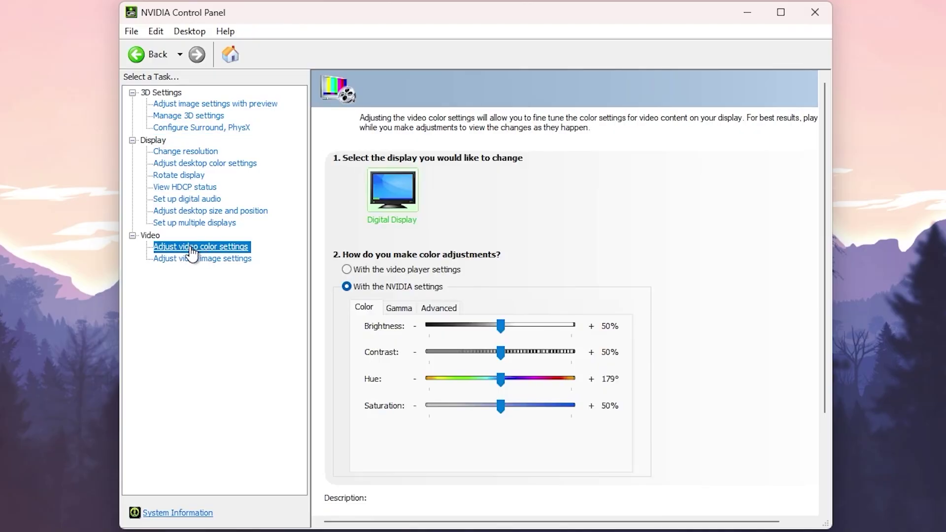
{"action": "left_click", "coordinate": [351, 287]}
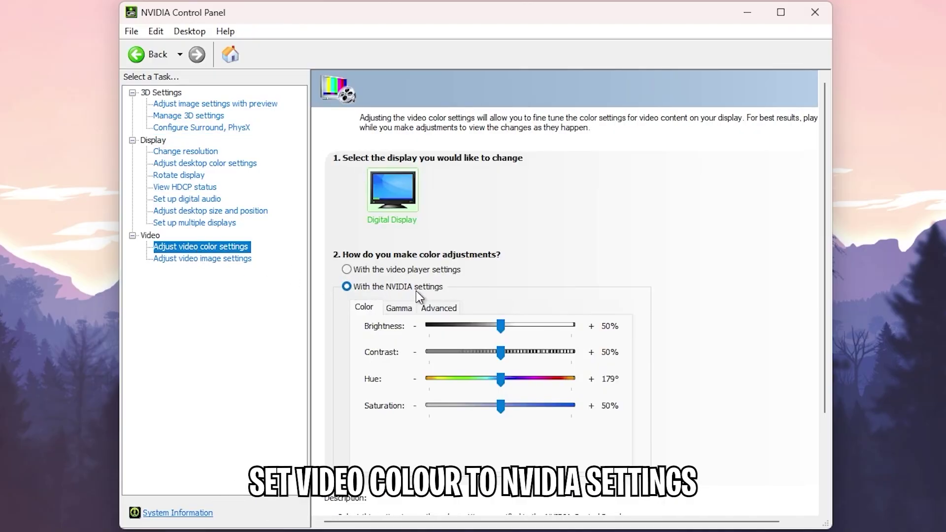
{"action": "left_click", "coordinate": [377, 270]}
{"action": "left_click", "coordinate": [366, 288]}
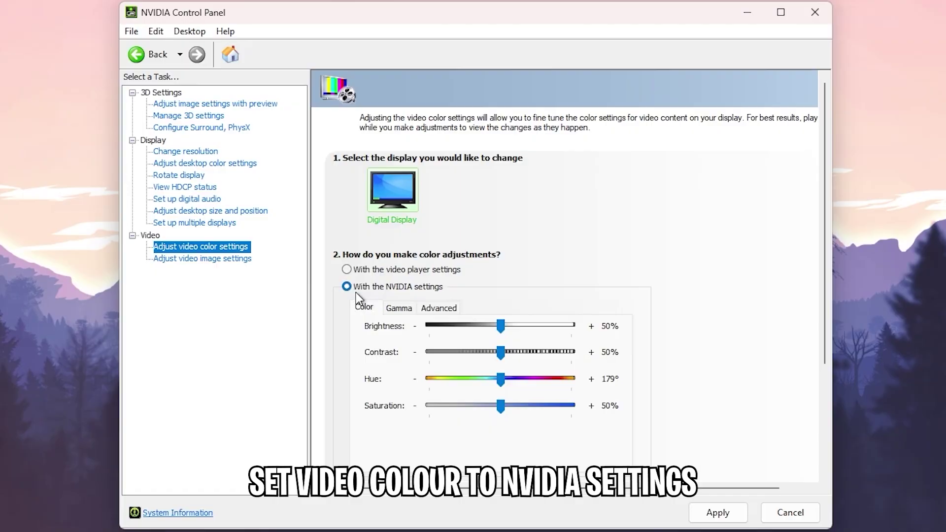
In the video image settings, use the NVIDIA setting for edge enhancement and noise reduction, keep the applied changes and close the control panel.
{"action": "left_click", "coordinate": [236, 262]}
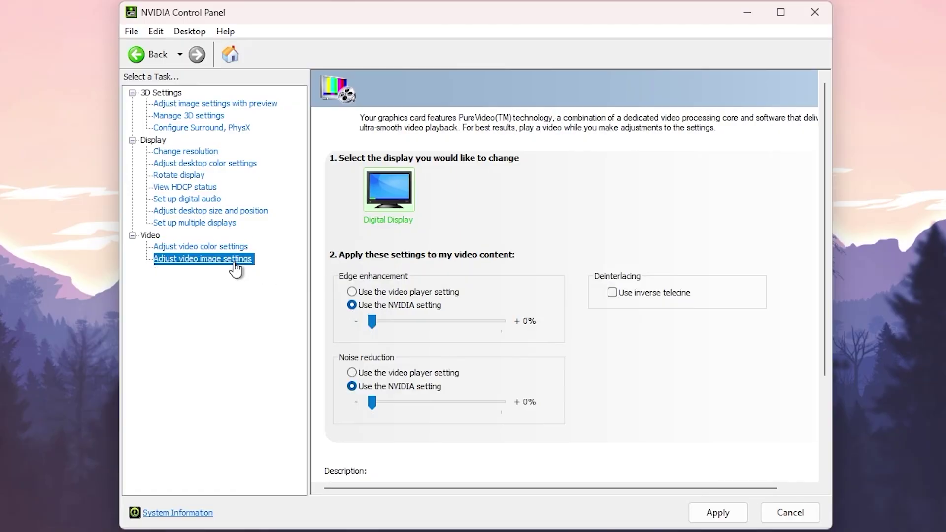
{"action": "left_click", "coordinate": [357, 305]}
{"action": "left_click", "coordinate": [352, 386]}
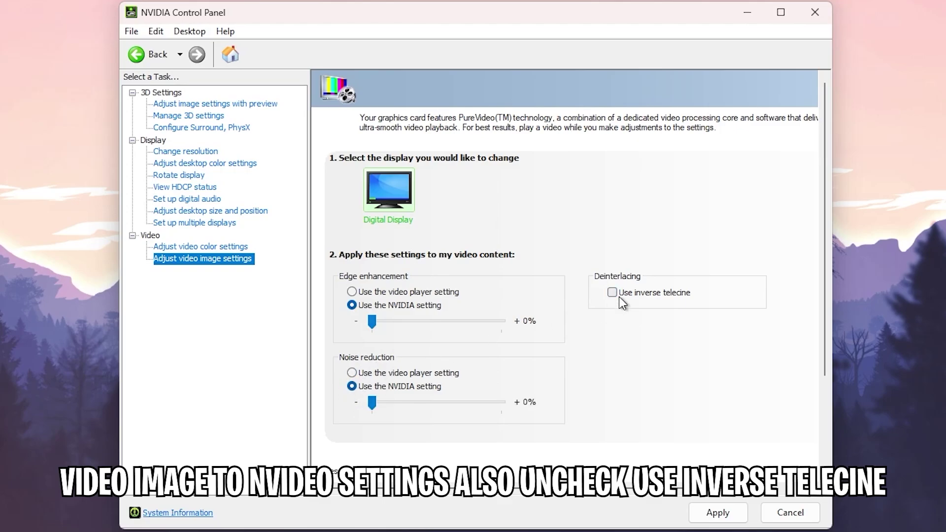
{"action": "left_click", "coordinate": [715, 515]}
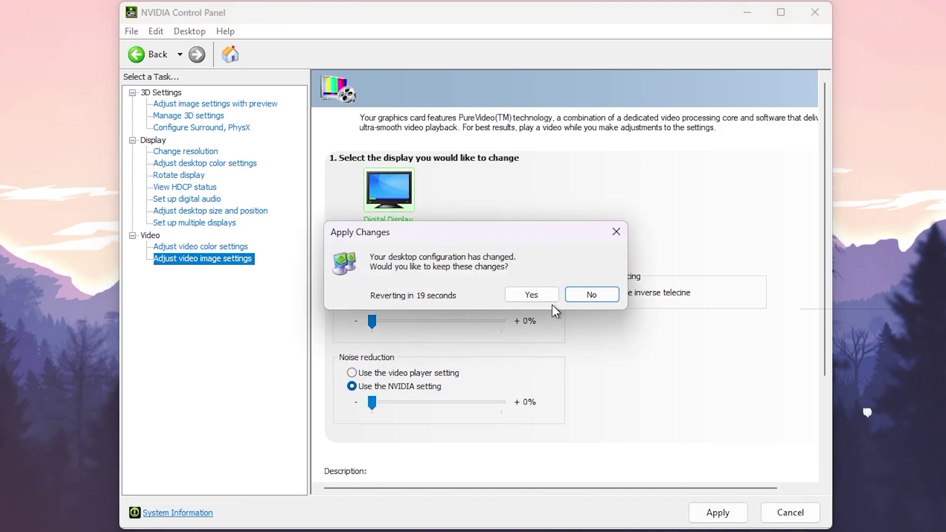
{"action": "left_click", "coordinate": [542, 294]}
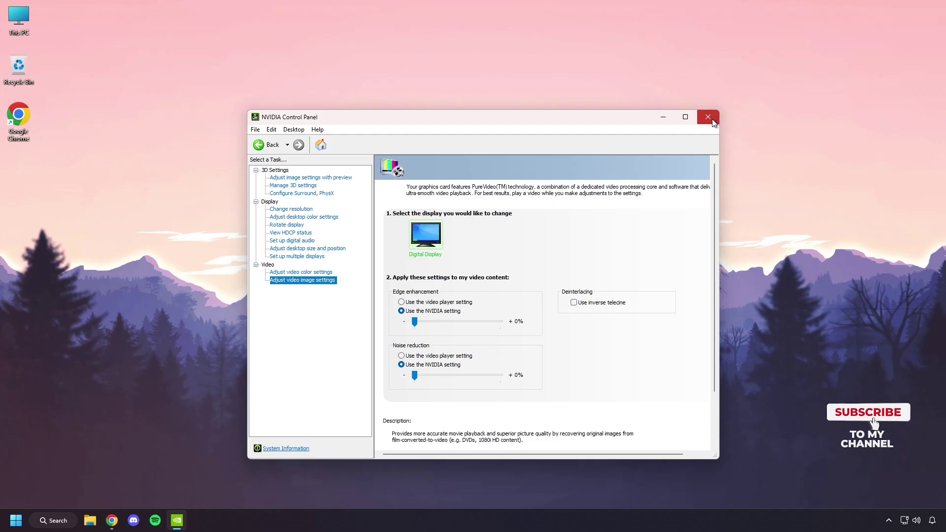
{"action": "left_click", "coordinate": [708, 117]}
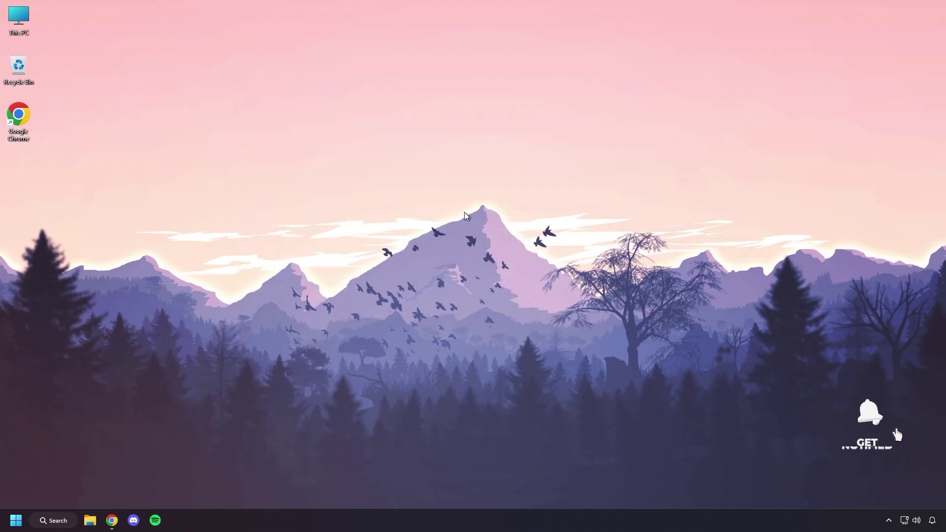
Search Windows for "restore point" and open the Create a restore point settings.
{"action": "left_click", "coordinate": [63, 523]}
{"action": "type", "text": "resto"}
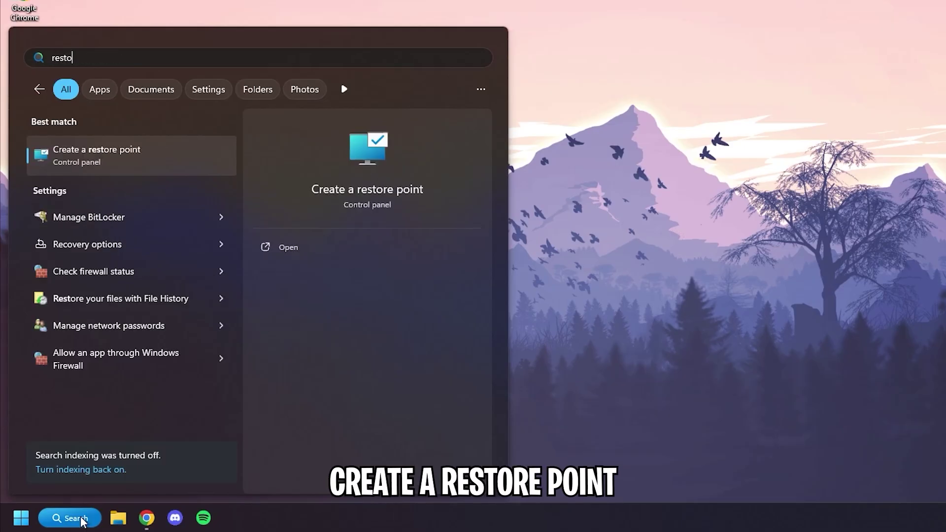
{"action": "type", "text": "re point"}
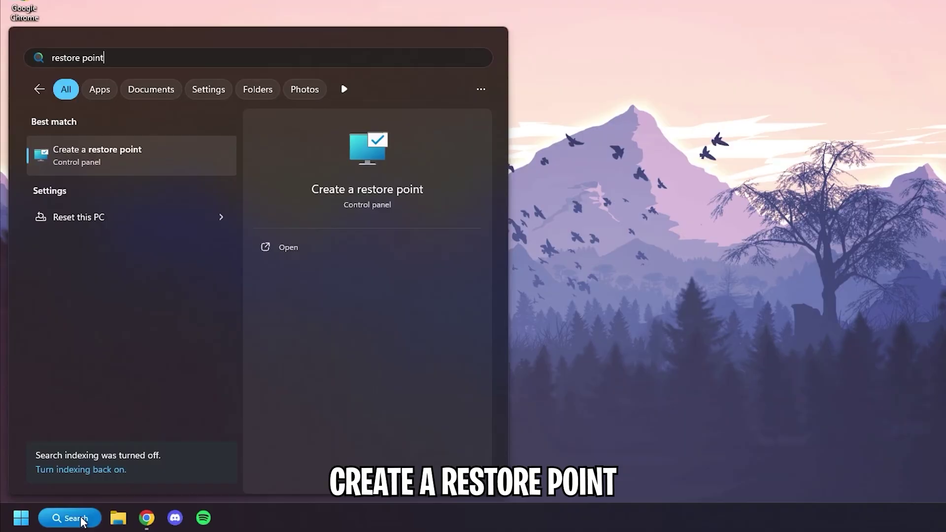
{"action": "left_click", "coordinate": [137, 165]}
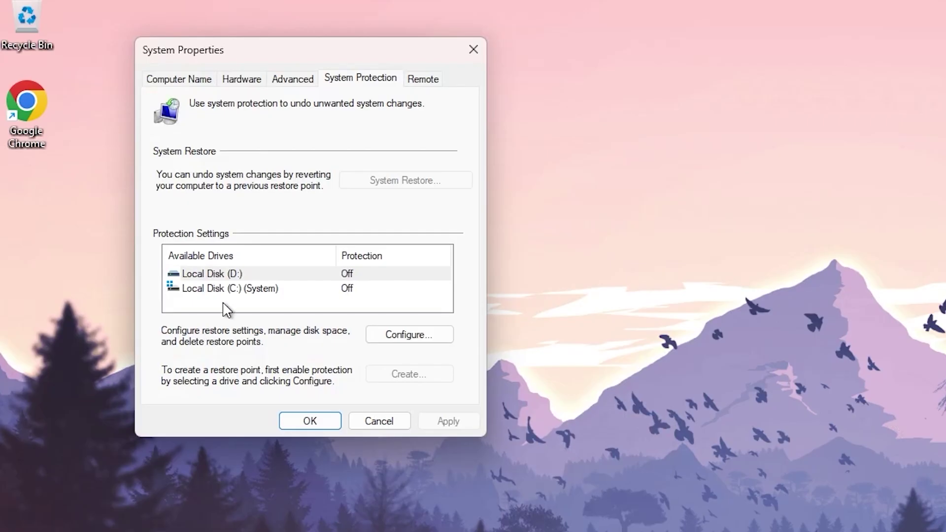
Turn on system protection for Local Disk (C:) with a maximum disk space usage of 5% (5.86 GB).
{"action": "left_click", "coordinate": [137, 222]}
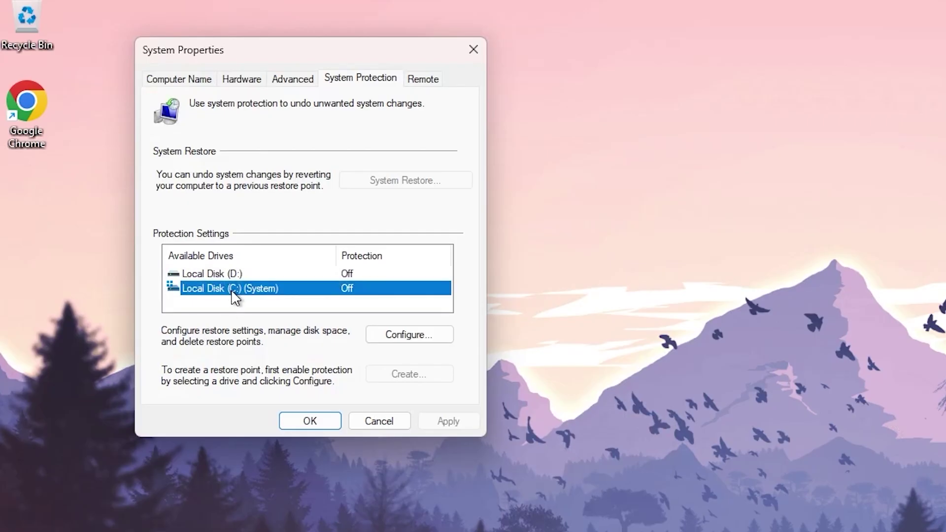
{"action": "left_click", "coordinate": [241, 249]}
{"action": "left_click", "coordinate": [220, 173]}
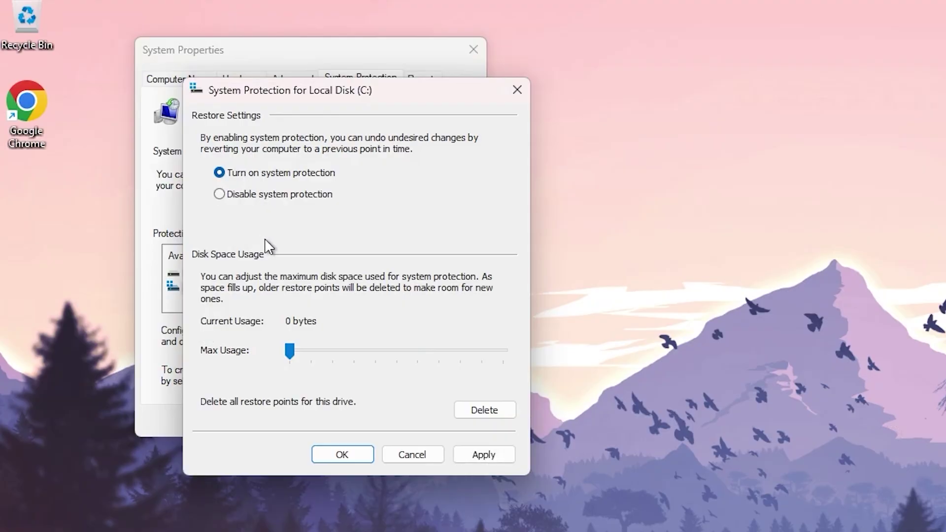
{"action": "left_click_drag", "start_coordinate": [290, 351], "coordinate": [298, 358]}
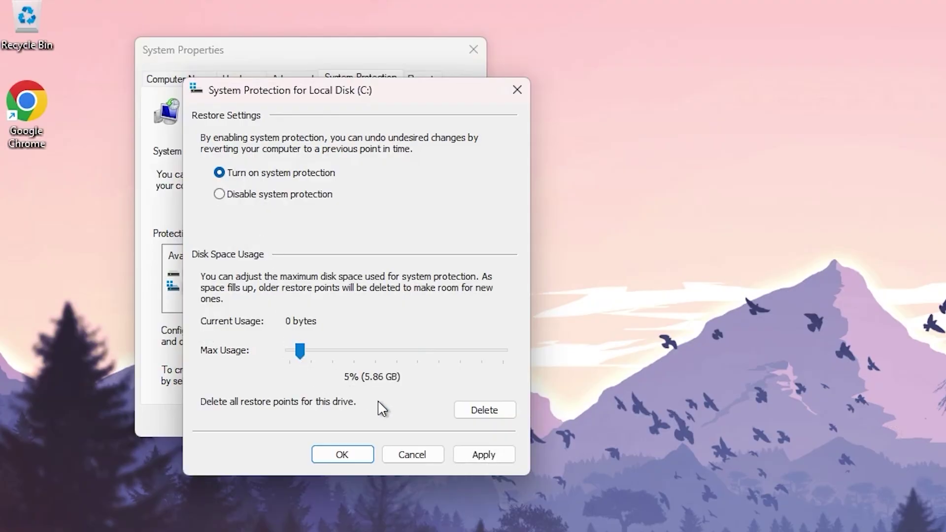
{"action": "left_click", "coordinate": [463, 455]}
{"action": "left_click", "coordinate": [341, 456]}
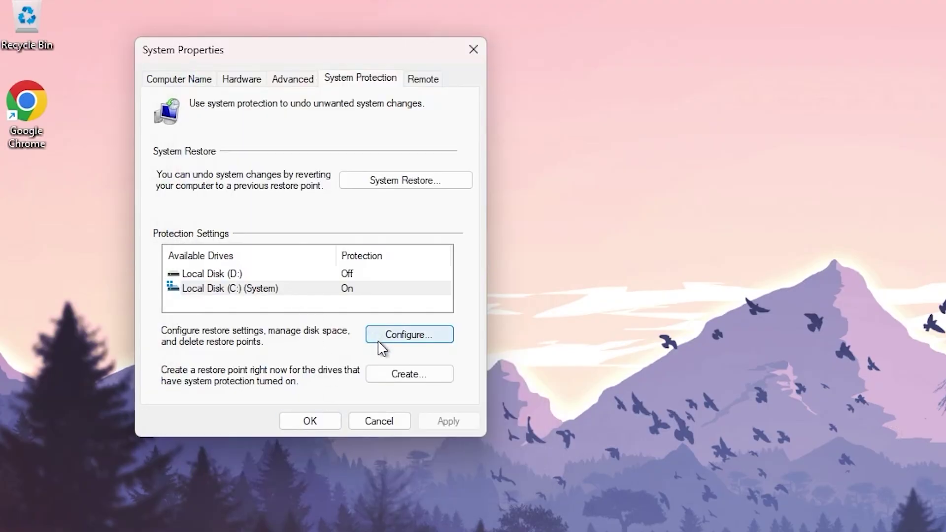
Create a restore point with the description "Restore Point" and close System Properties.
{"action": "left_click", "coordinate": [390, 373]}
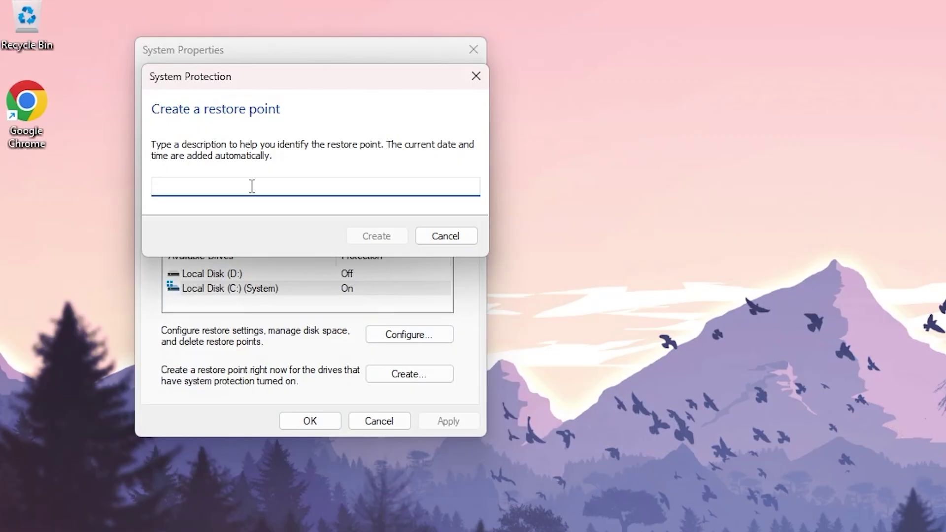
{"action": "type", "text": "Restore Point"}
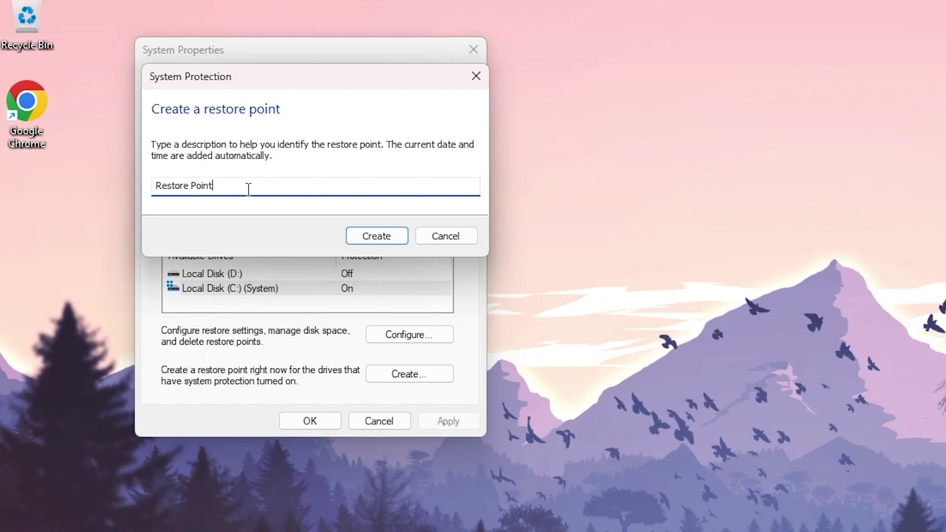
{"action": "left_click_drag", "start_coordinate": [249, 189], "coordinate": [127, 194]}
{"action": "left_click", "coordinate": [377, 239]}
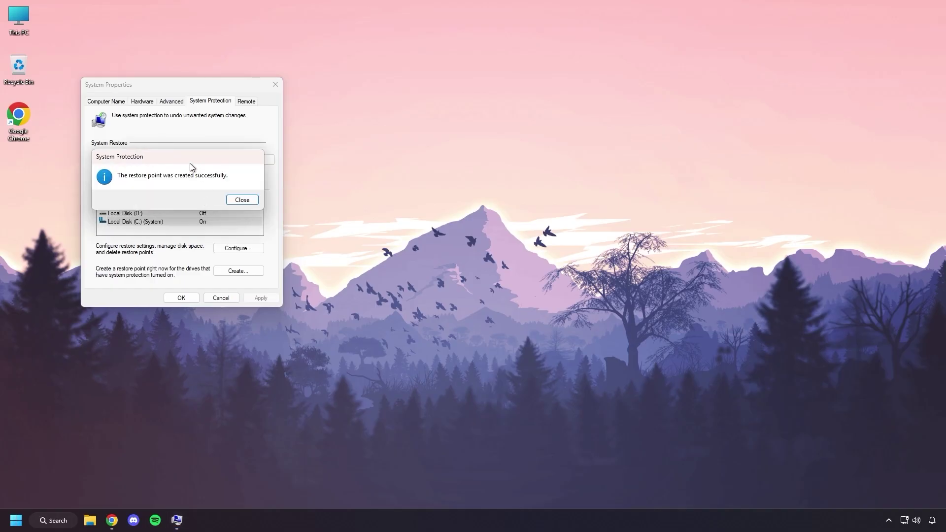
{"action": "left_click", "coordinate": [242, 200]}
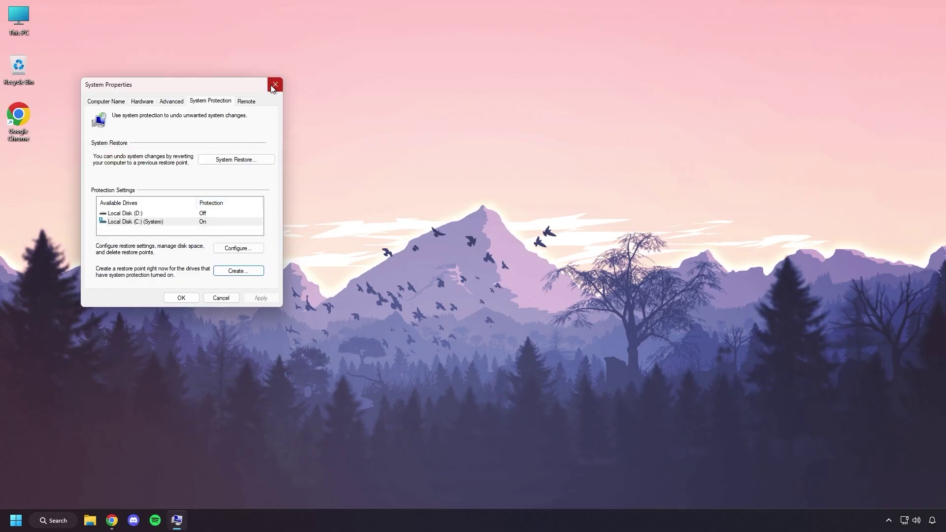
{"action": "left_click", "coordinate": [274, 84]}
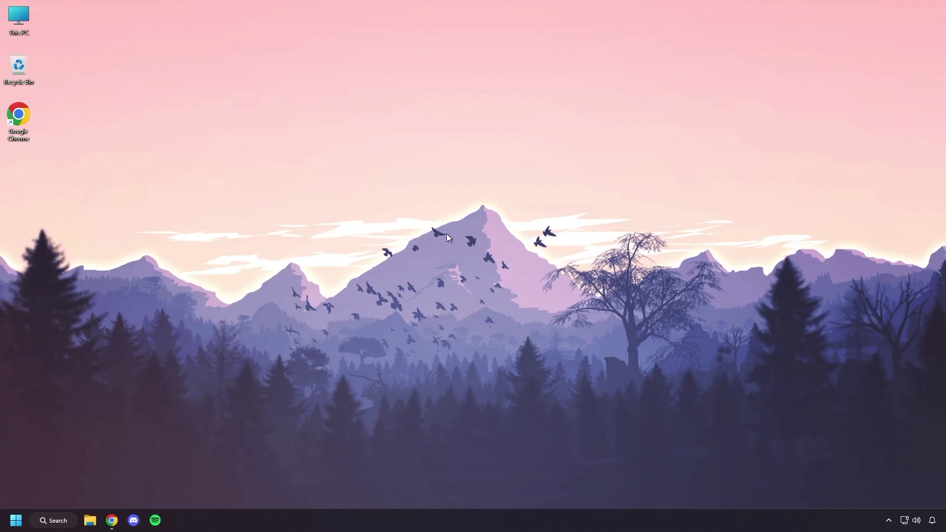
Search Windows for "game mode settings" and open the Game Mode settings page.
{"action": "left_click", "coordinate": [43, 522]}
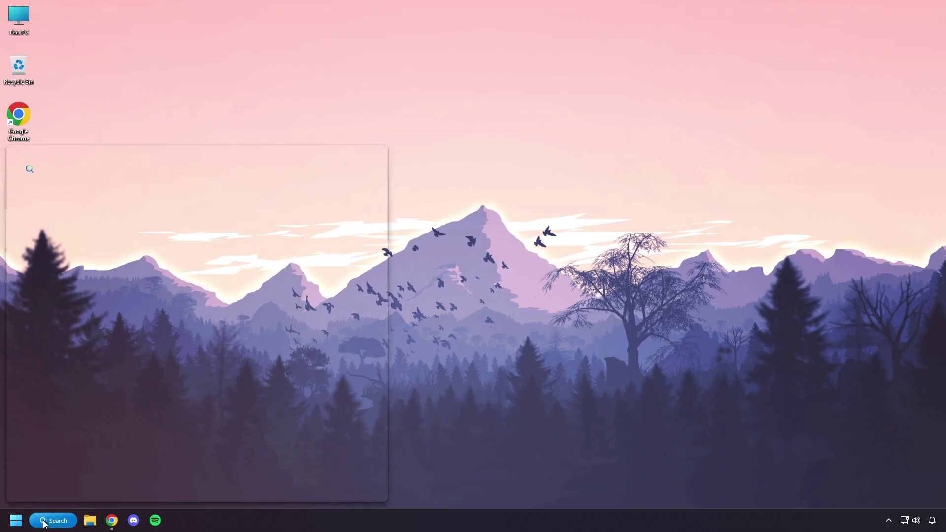
{"action": "type", "text": "game Bar"}
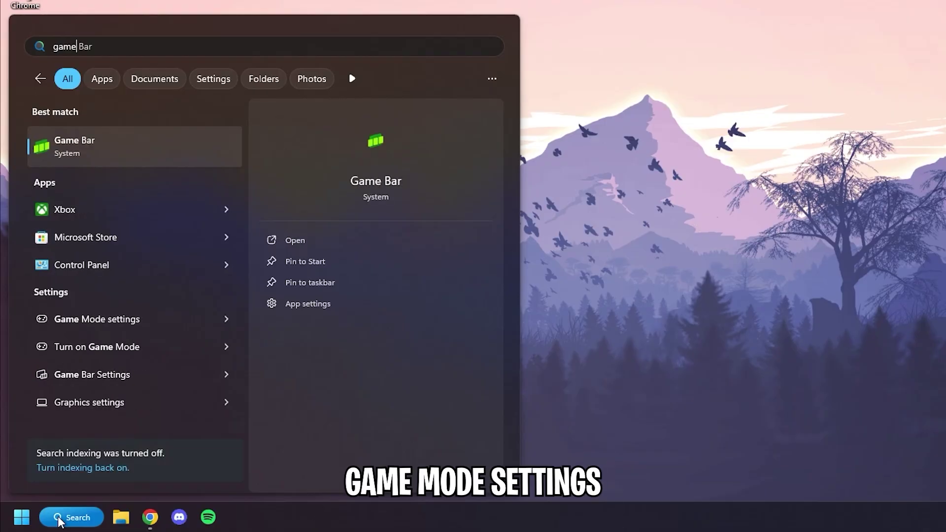
{"action": "key", "text": "BackSpace"}
{"action": "key", "text": "BackSpace"}
{"action": "key", "text": "BackSpace"}
{"action": "type", "text": "mode settings"}
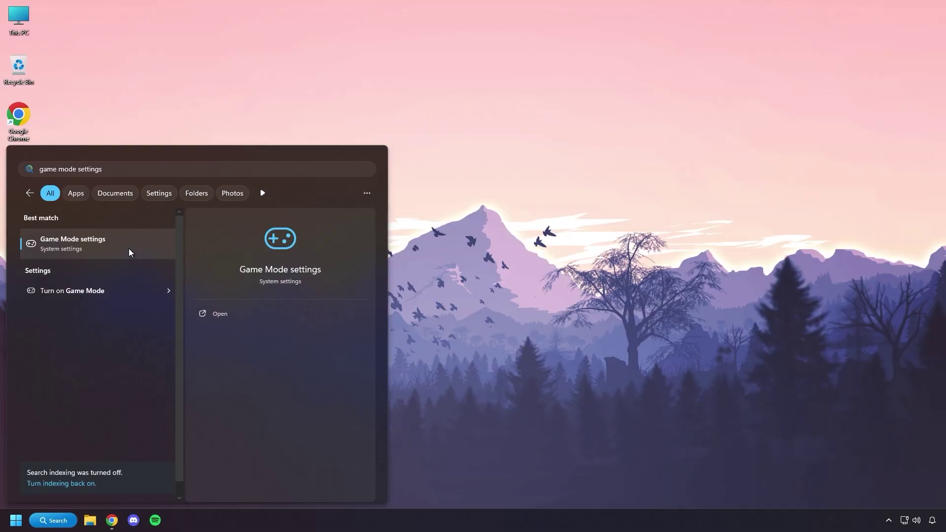
{"action": "left_click", "coordinate": [168, 163]}
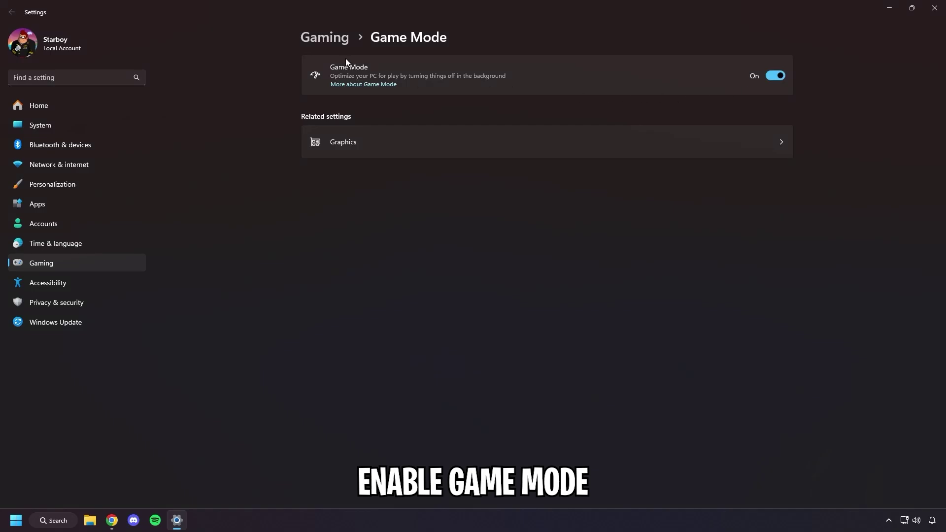
Check the Game Bar controller option and the related Graphics default settings, and close Settings.
{"action": "left_click", "coordinate": [328, 42]}
{"action": "left_click", "coordinate": [366, 75]}
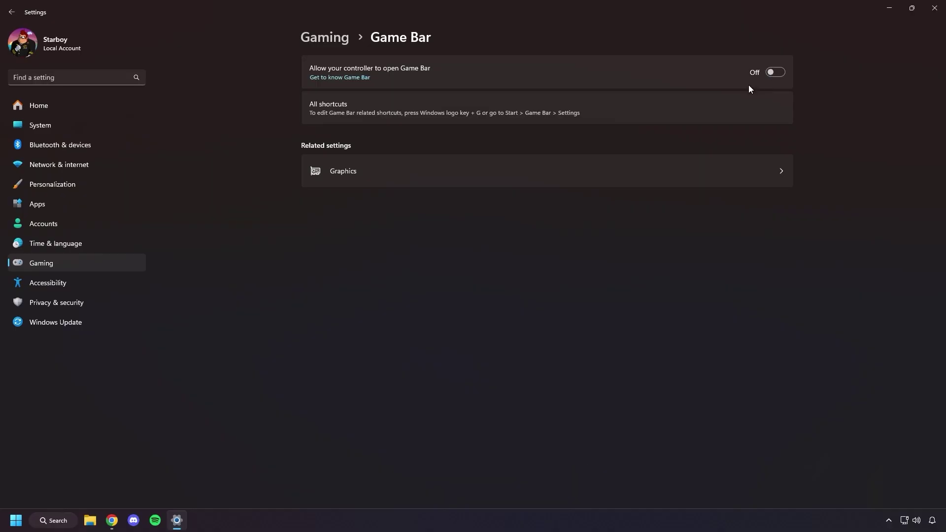
{"action": "left_click", "coordinate": [626, 177]}
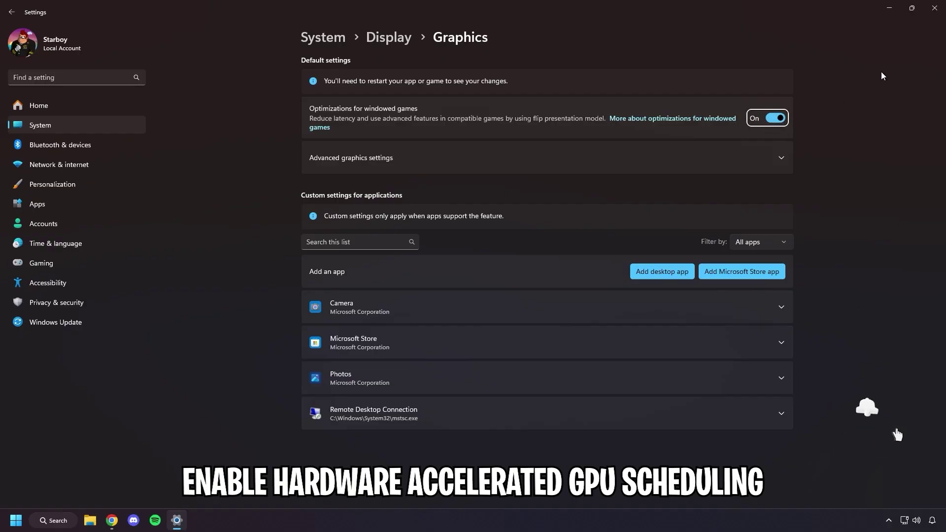
{"action": "left_click", "coordinate": [933, 9]}
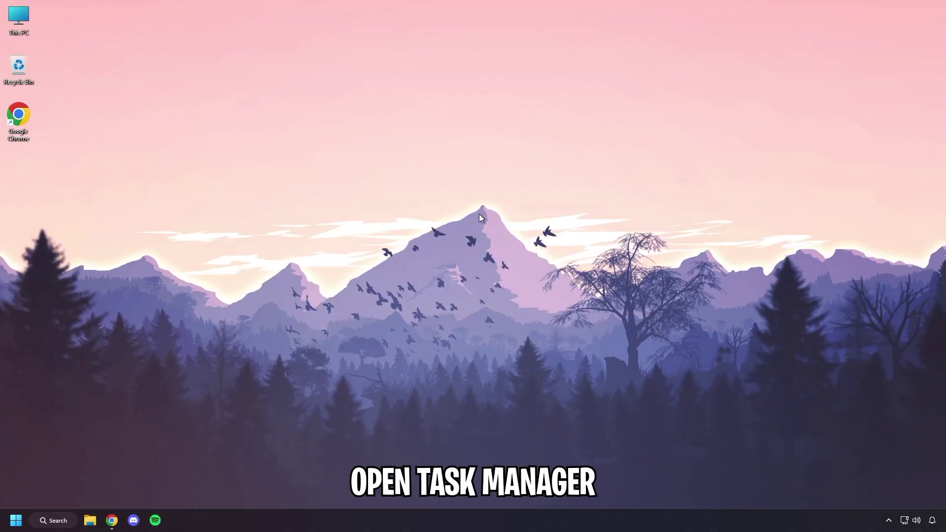
Open Task Manager and display its list of startup apps.
{"action": "right_click", "coordinate": [472, 528]}
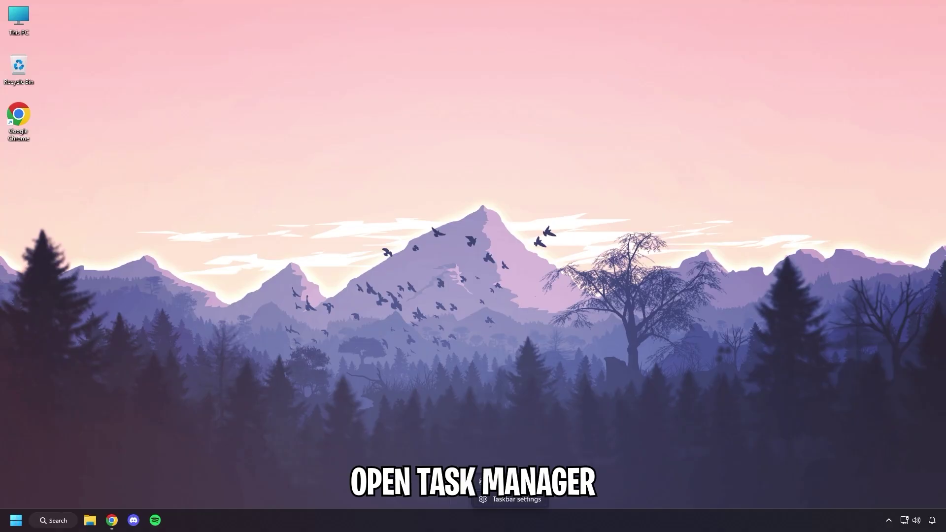
{"action": "left_click", "coordinate": [508, 482]}
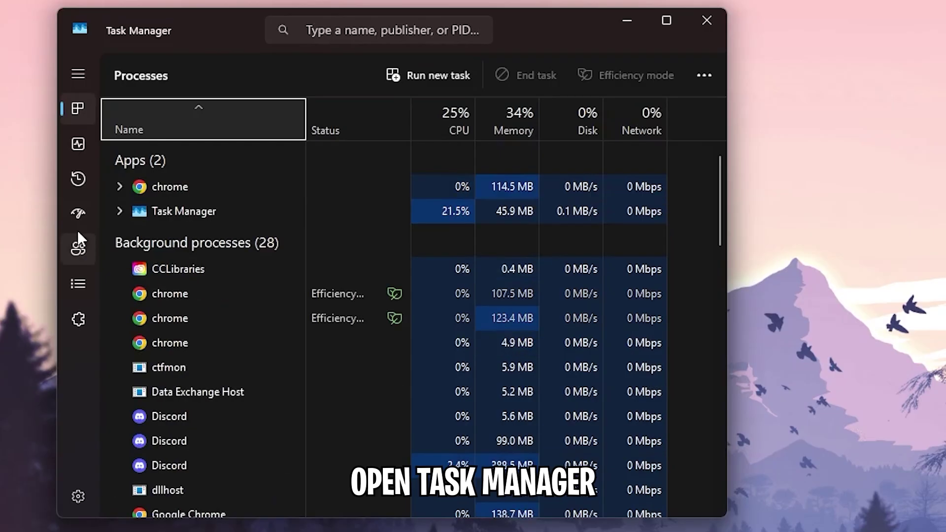
{"action": "left_click", "coordinate": [78, 178]}
{"action": "left_click", "coordinate": [76, 211]}
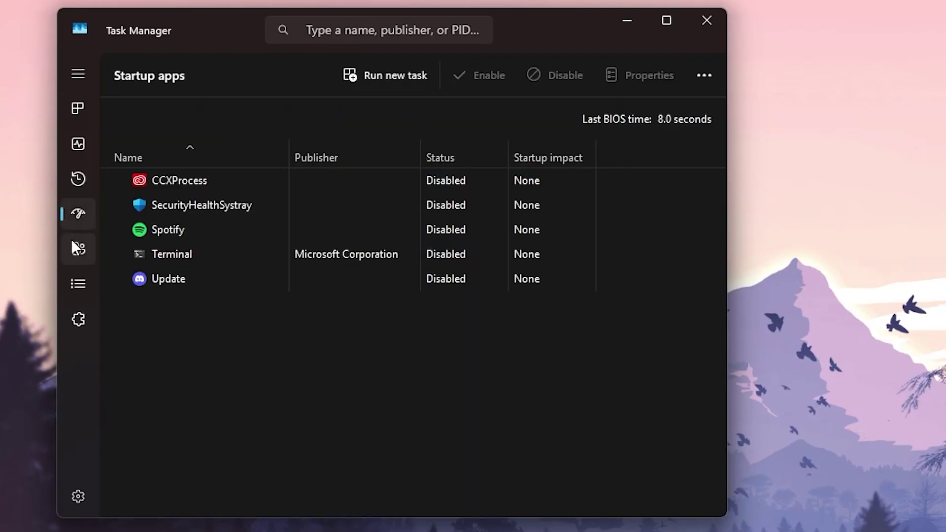
Go through the startup apps from CCXProcess to Update, checking the startup status of each one.
{"action": "left_click", "coordinate": [264, 181]}
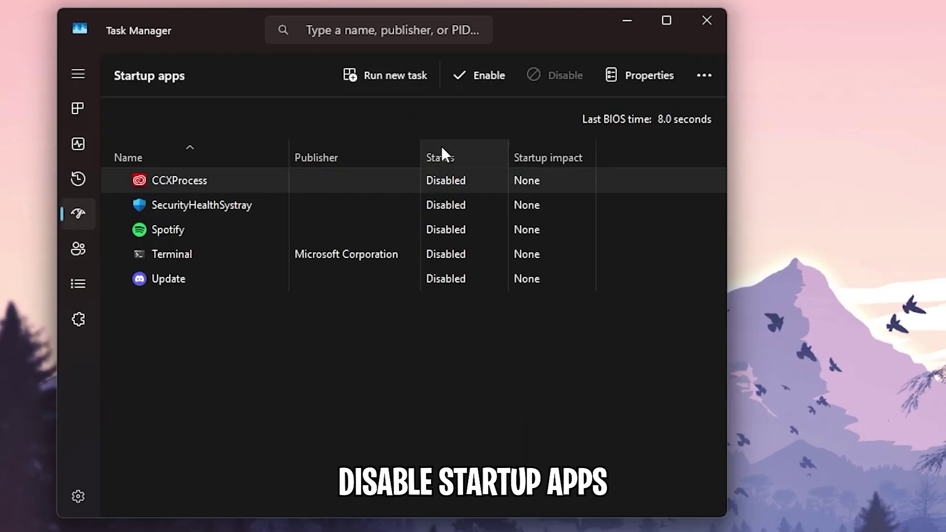
{"action": "left_click", "coordinate": [428, 204]}
{"action": "left_click", "coordinate": [417, 226]}
{"action": "left_click", "coordinate": [413, 250]}
{"action": "left_click", "coordinate": [389, 278]}
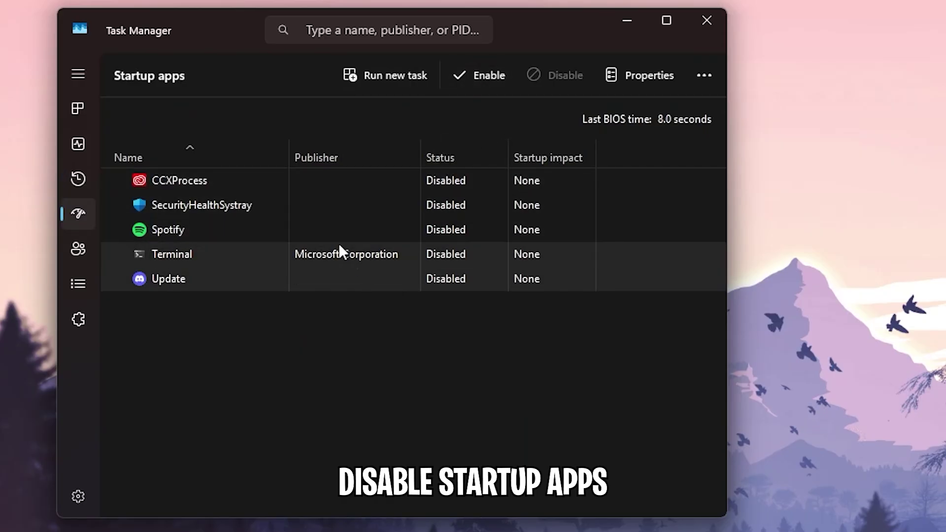
{"action": "left_click", "coordinate": [388, 190]}
{"action": "left_click", "coordinate": [382, 210]}
{"action": "left_click", "coordinate": [369, 236]}
{"action": "left_click", "coordinate": [365, 254]}
{"action": "left_click", "coordinate": [361, 271]}
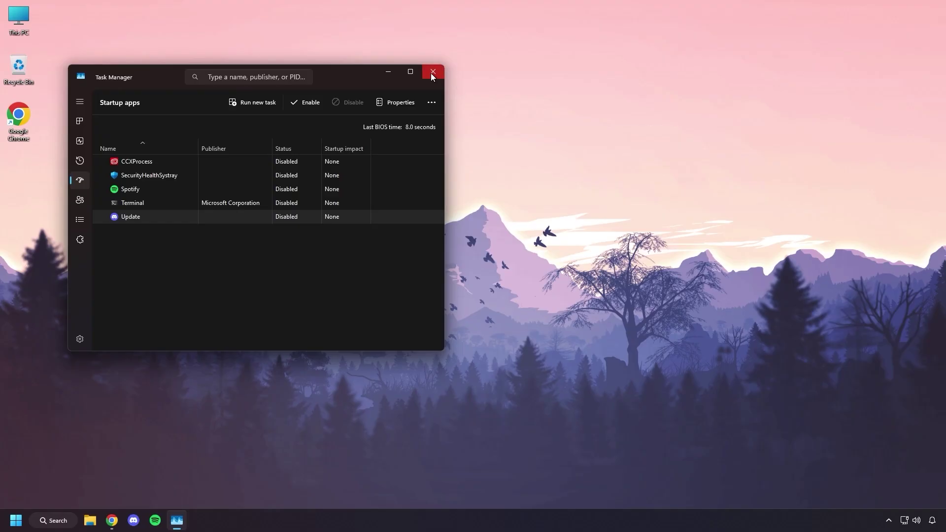
Close Task Manager and extract the Valorant FPS Boost Pack archive onto the desktop with WinRAR.
{"action": "left_click", "coordinate": [432, 74]}
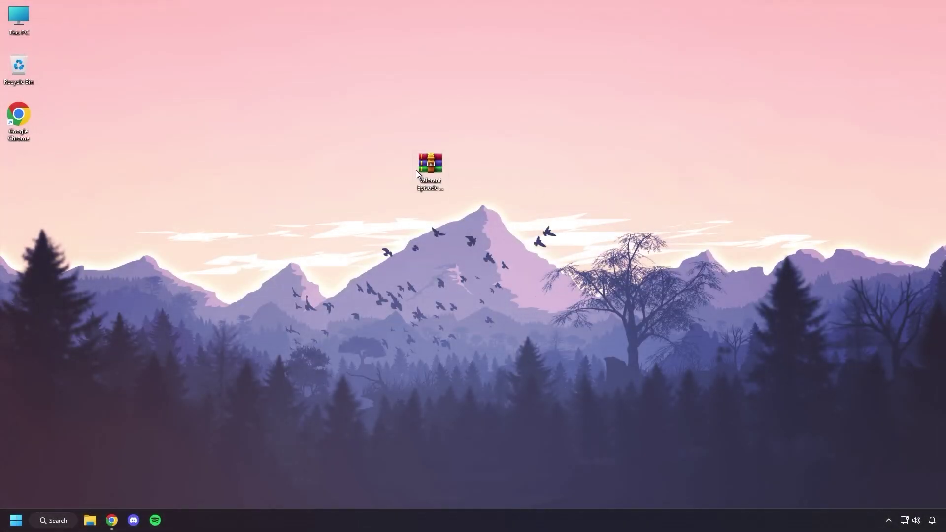
{"action": "left_click_drag", "start_coordinate": [493, 132], "coordinate": [426, 213]}
{"action": "left_click_drag", "start_coordinate": [382, 141], "coordinate": [478, 249]}
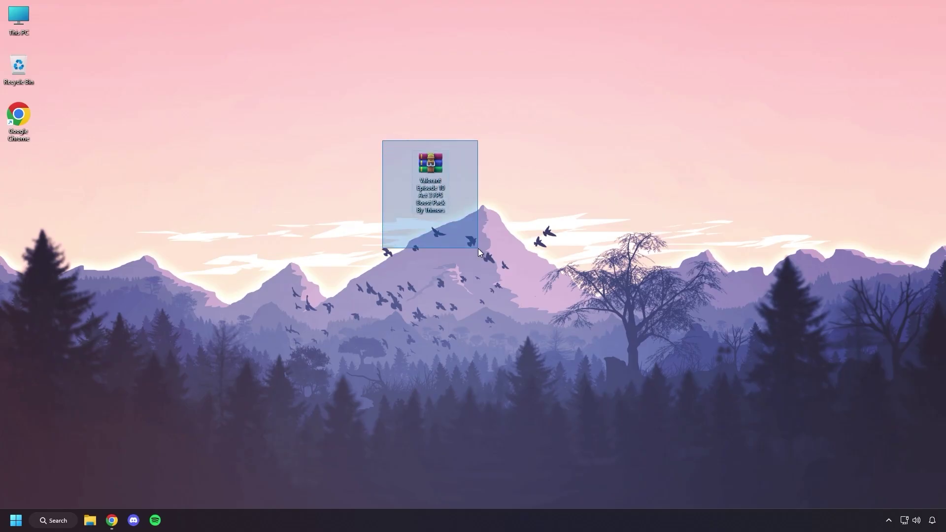
{"action": "right_click", "coordinate": [433, 172]}
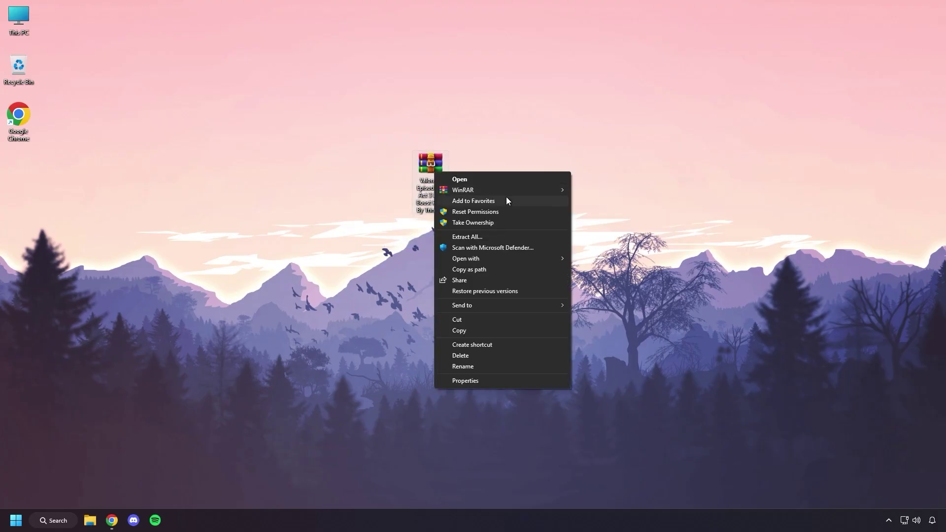
{"action": "mouse_move", "coordinate": [506, 191]}
{"action": "left_click", "coordinate": [601, 228]}
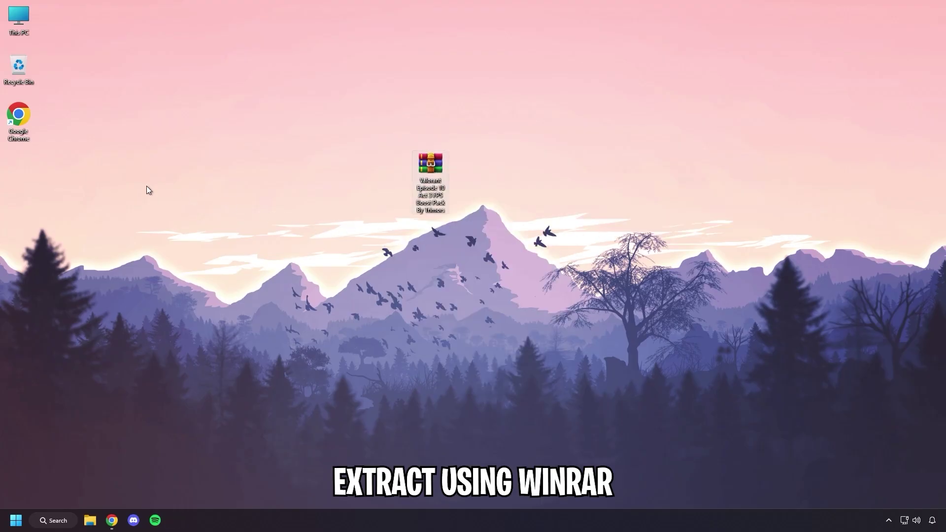
{"action": "left_click_drag", "start_coordinate": [13, 163], "coordinate": [536, 190]}
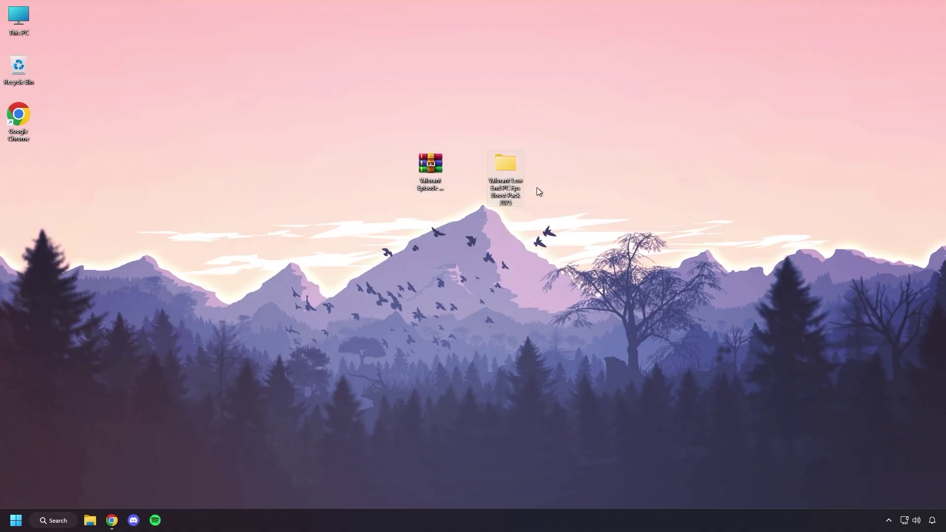
Open the extracted Valorant Low End PC Fps Boost Pack 2025 folder from the desktop.
{"action": "left_click_drag", "start_coordinate": [575, 133], "coordinate": [475, 132]}
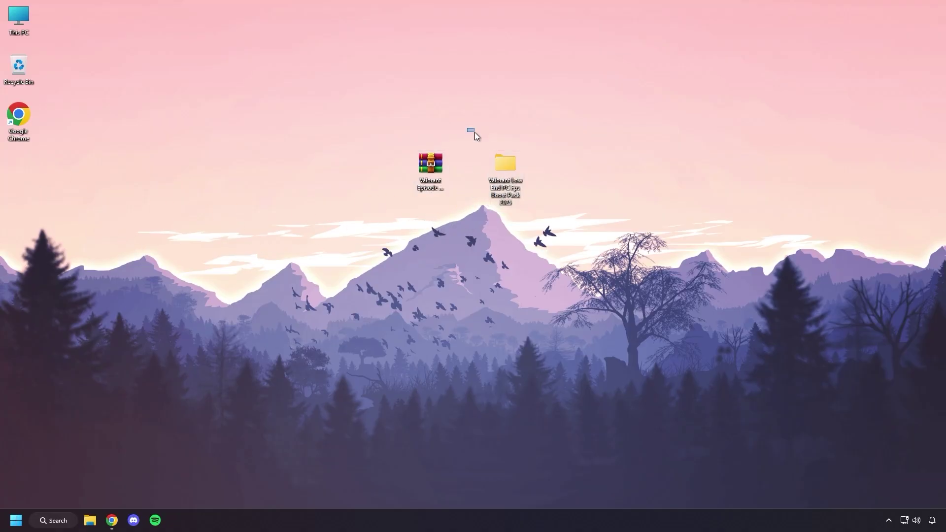
{"action": "double_click", "coordinate": [513, 166]}
{"action": "left_click_drag", "start_coordinate": [426, 198], "coordinate": [301, 105]}
{"action": "left_click", "coordinate": [306, 185]}
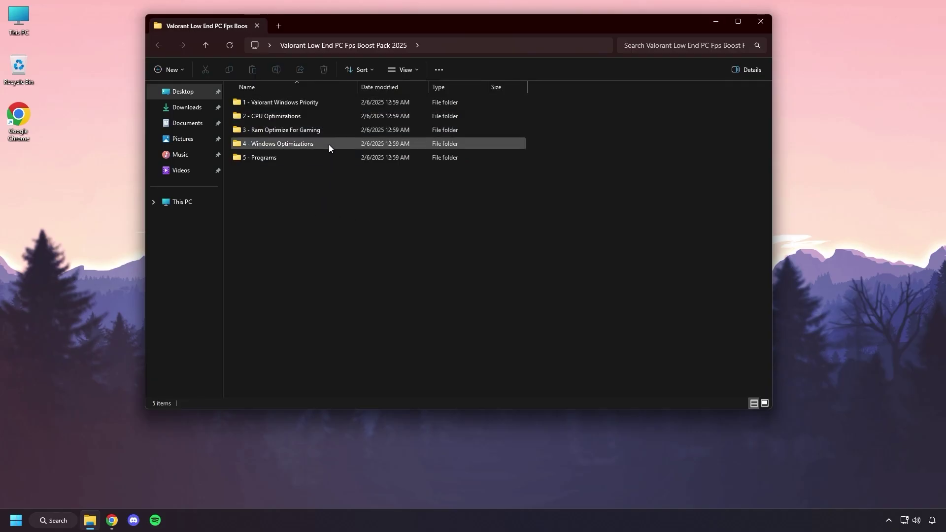
Merge the Valorant High Priority file from the 1 - Valorant Windows Priority folder into the registry.
{"action": "double_click", "coordinate": [316, 101]}
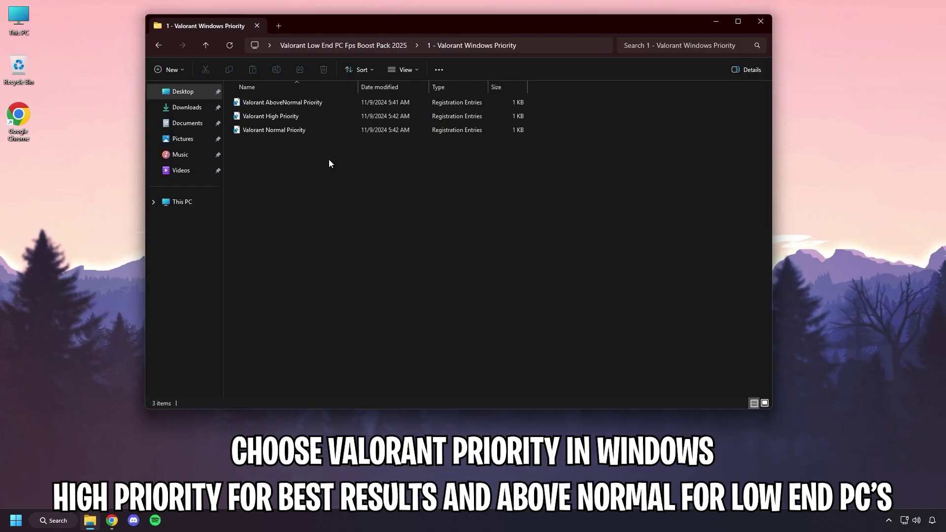
{"action": "left_click", "coordinate": [315, 116]}
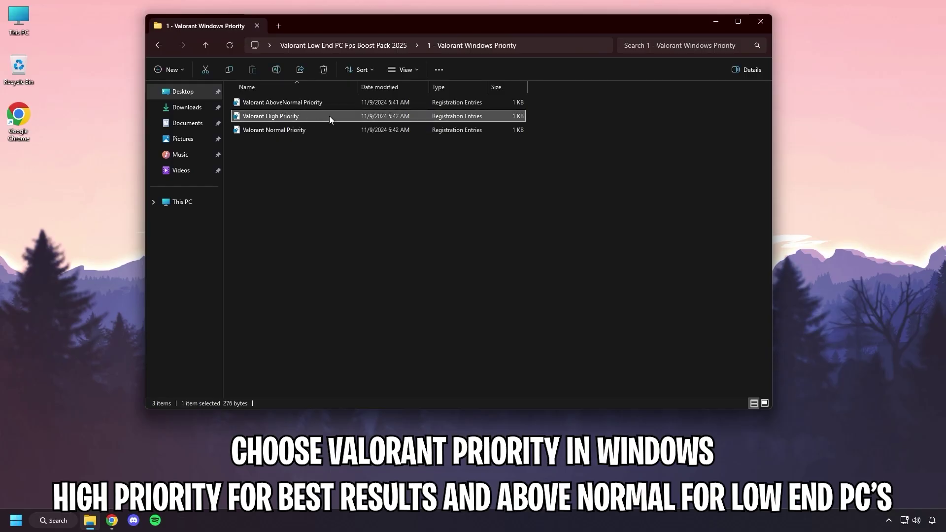
{"action": "double_click", "coordinate": [313, 114]}
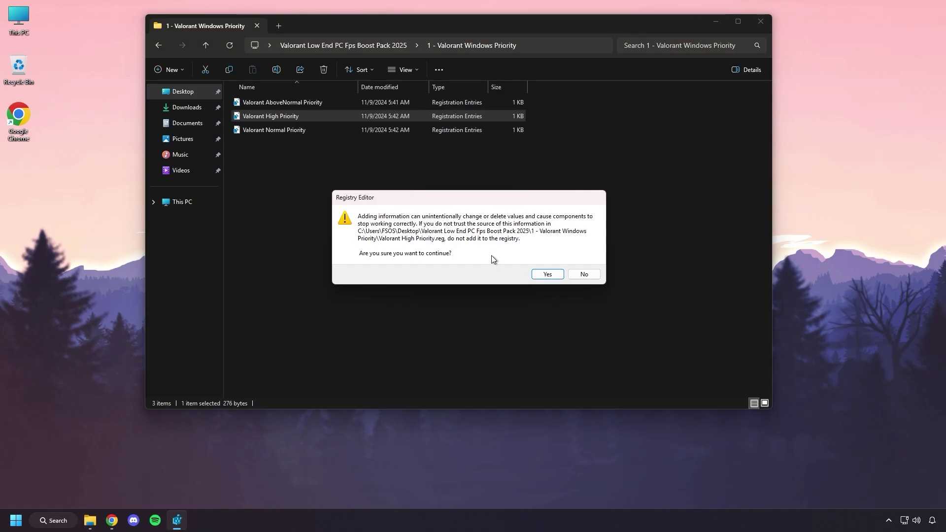
{"action": "left_click", "coordinate": [542, 275]}
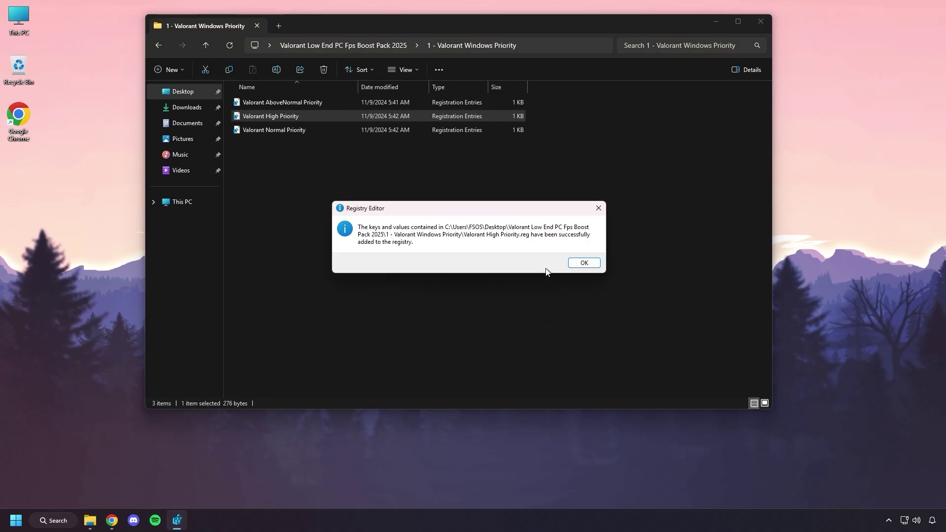
{"action": "left_click", "coordinate": [585, 264]}
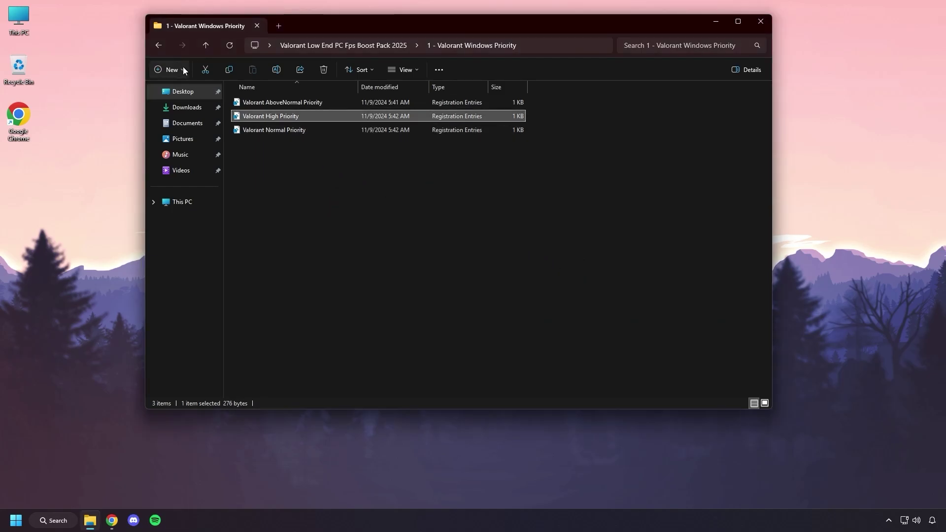
Go to the 2 - CPU Optimizations folder and merge its CpuPriorityClass file into the registry.
{"action": "left_click", "coordinate": [159, 45]}
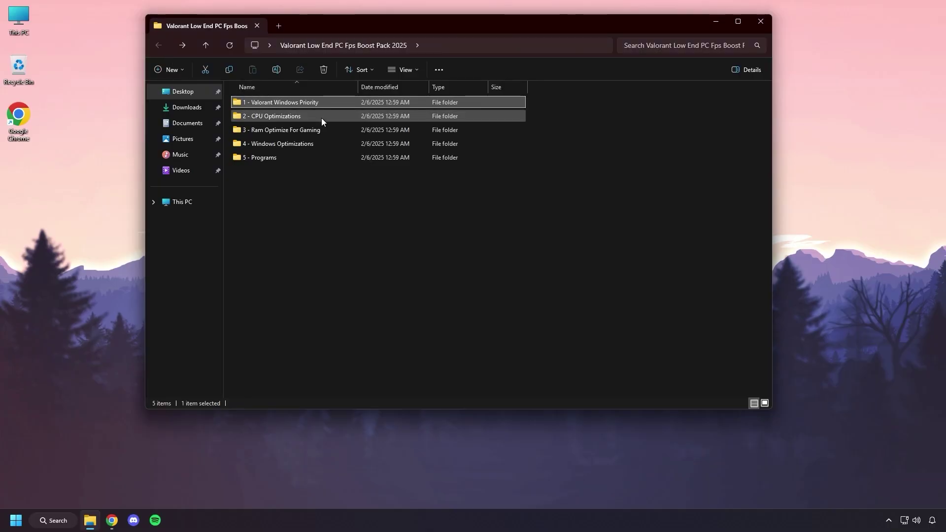
{"action": "double_click", "coordinate": [341, 117]}
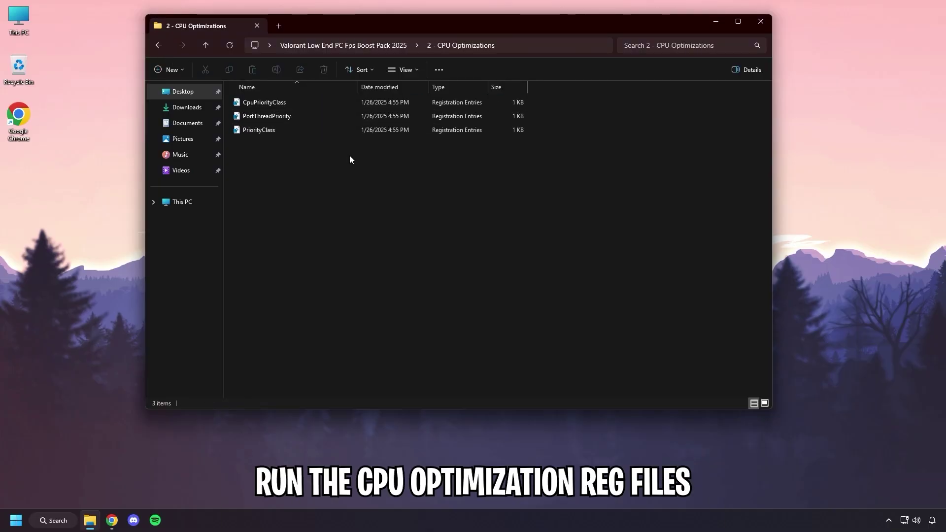
{"action": "double_click", "coordinate": [303, 101]}
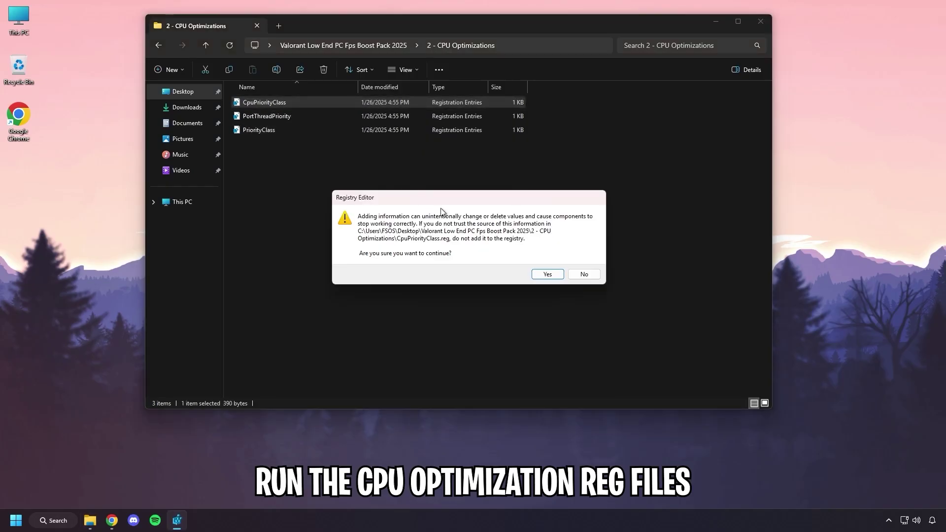
{"action": "left_click", "coordinate": [557, 275]}
{"action": "left_click", "coordinate": [578, 266]}
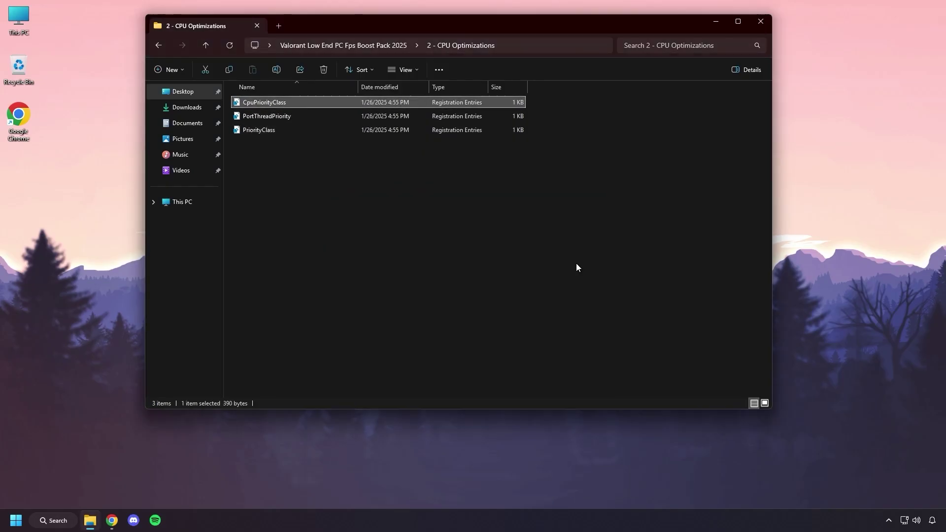
Merge the PortThreadPriority and PriorityClass files into the registry.
{"action": "double_click", "coordinate": [318, 115]}
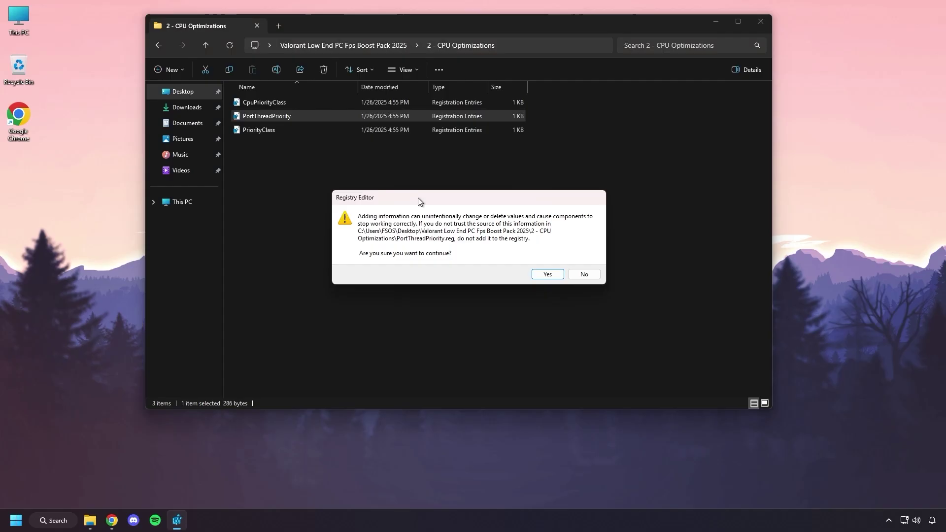
{"action": "left_click", "coordinate": [547, 274]}
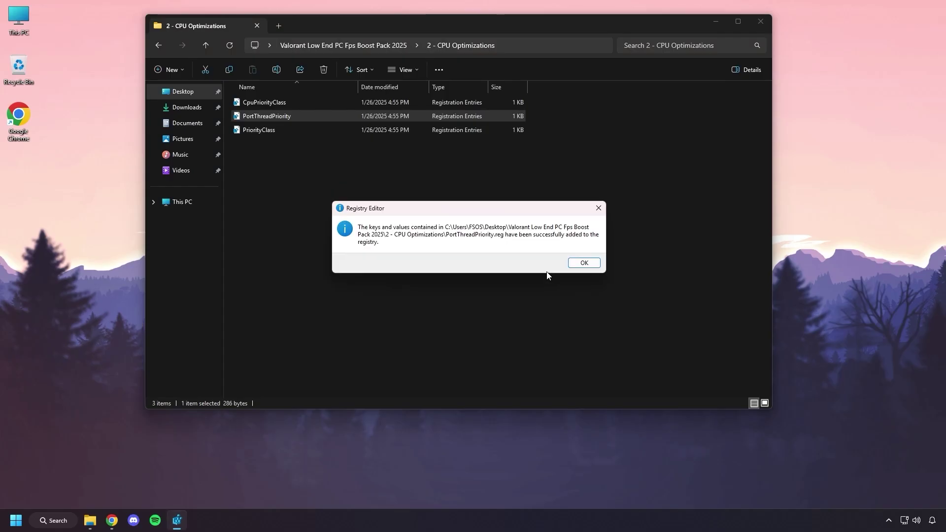
{"action": "left_click", "coordinate": [573, 261]}
{"action": "double_click", "coordinate": [314, 130]}
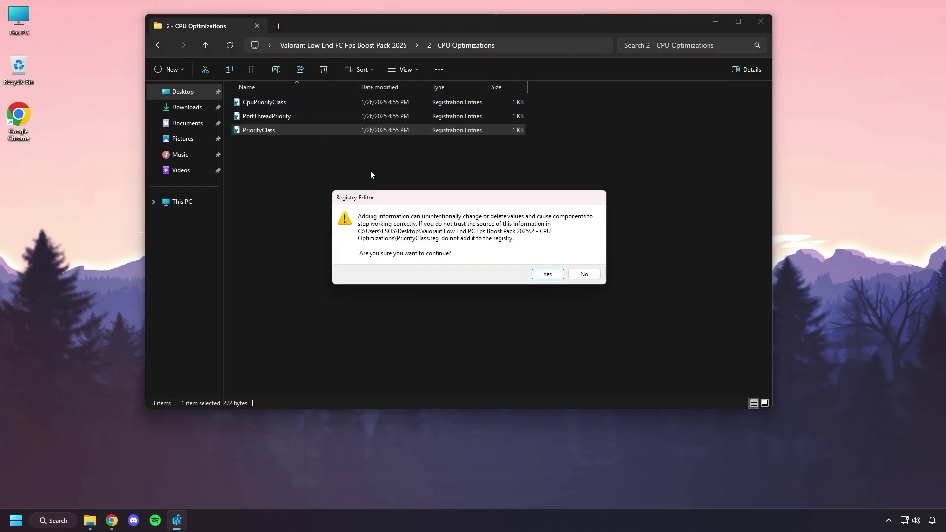
{"action": "left_click", "coordinate": [547, 275]}
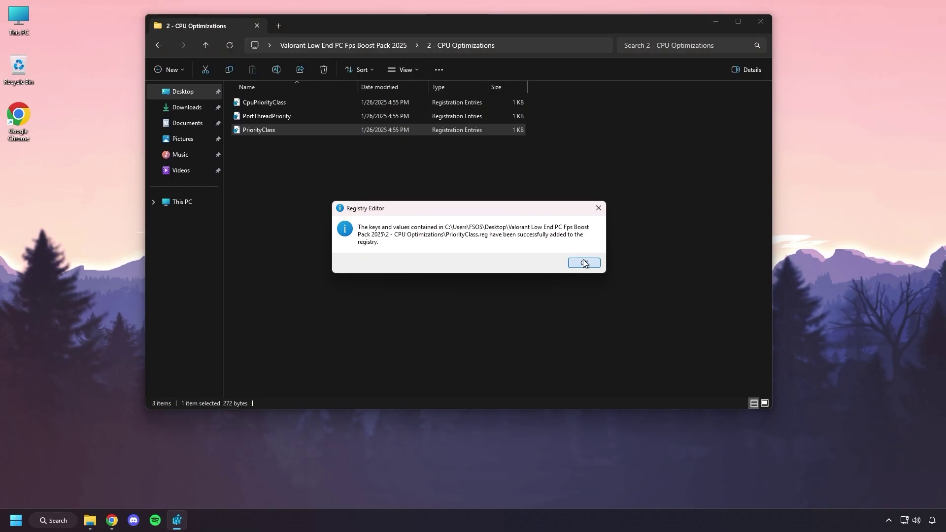
{"action": "left_click", "coordinate": [584, 260]}
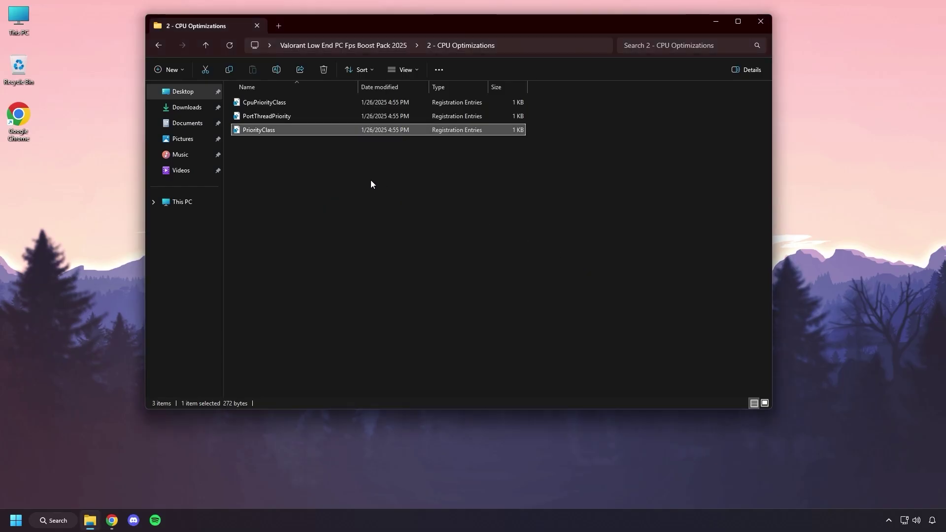
Open the 3 - Ram Optimize For Gaming folder and check the PC's installed memory size in Task Manager.
{"action": "left_click", "coordinate": [158, 46]}
{"action": "double_click", "coordinate": [368, 129]}
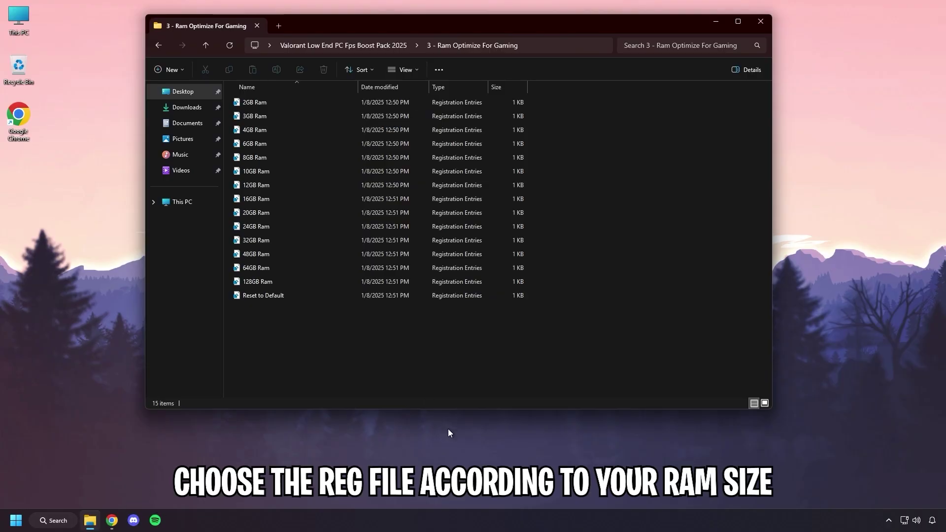
{"action": "right_click", "coordinate": [526, 520]}
{"action": "left_click", "coordinate": [574, 482]}
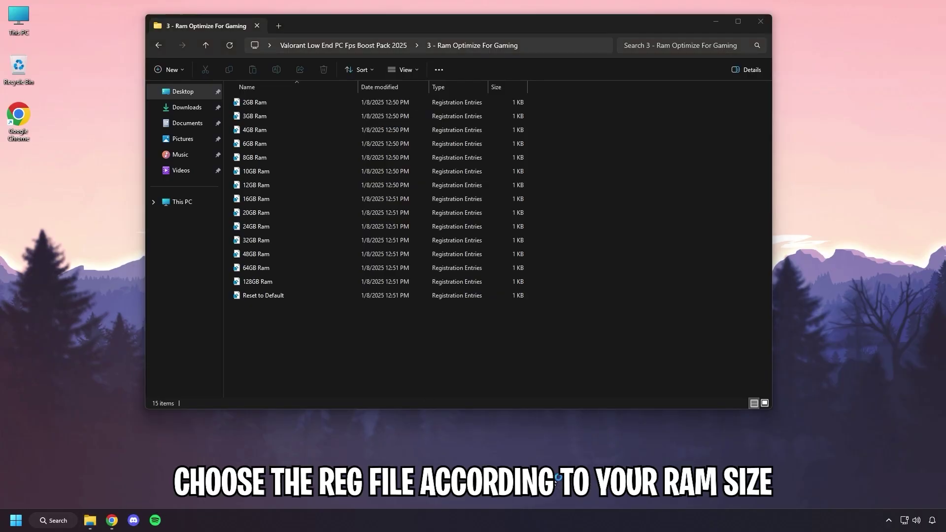
{"action": "left_click", "coordinate": [78, 141]}
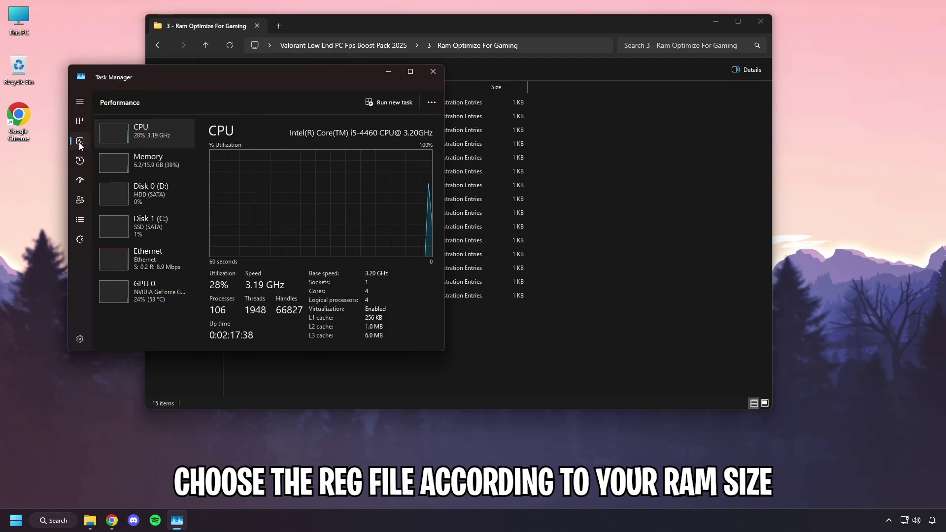
{"action": "left_click", "coordinate": [148, 160]}
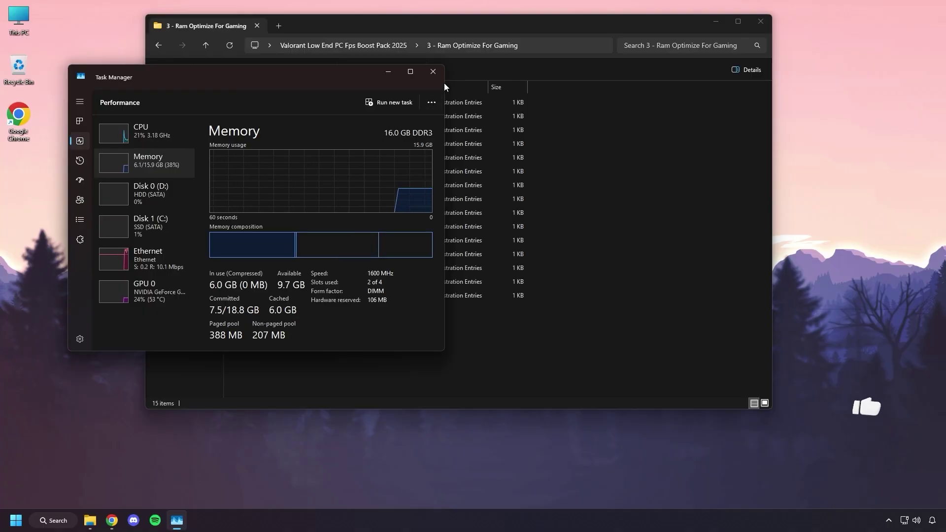
{"action": "left_click", "coordinate": [433, 72]}
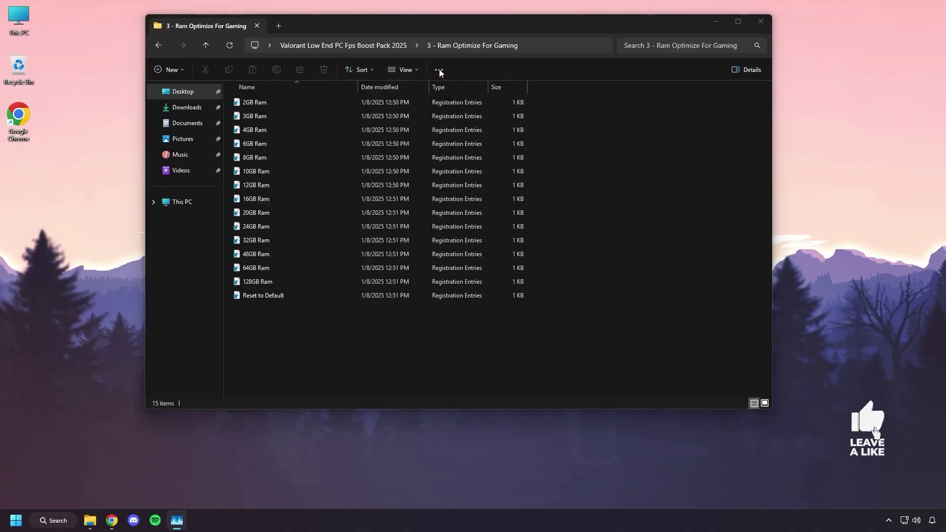
Merge the 16GB Ram registry file into the registry.
{"action": "double_click", "coordinate": [274, 198]}
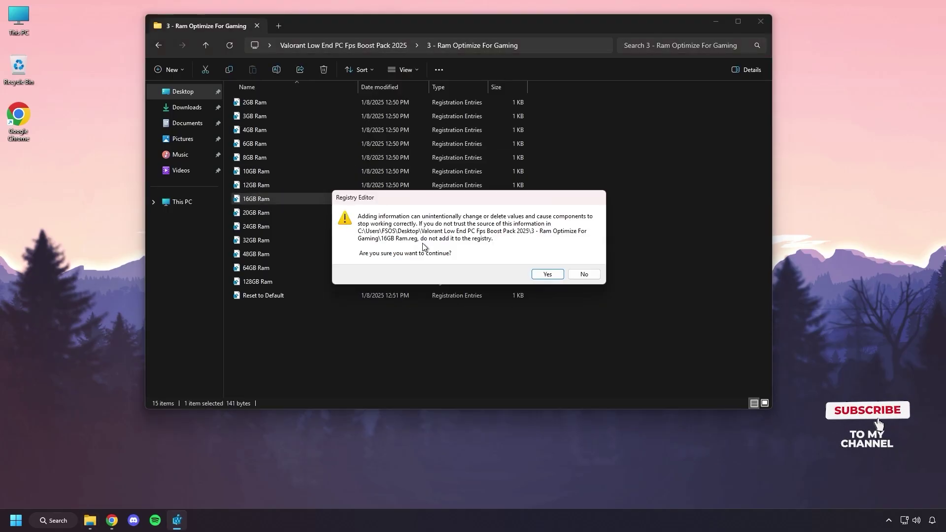
{"action": "left_click", "coordinate": [547, 275]}
{"action": "left_click", "coordinate": [582, 264]}
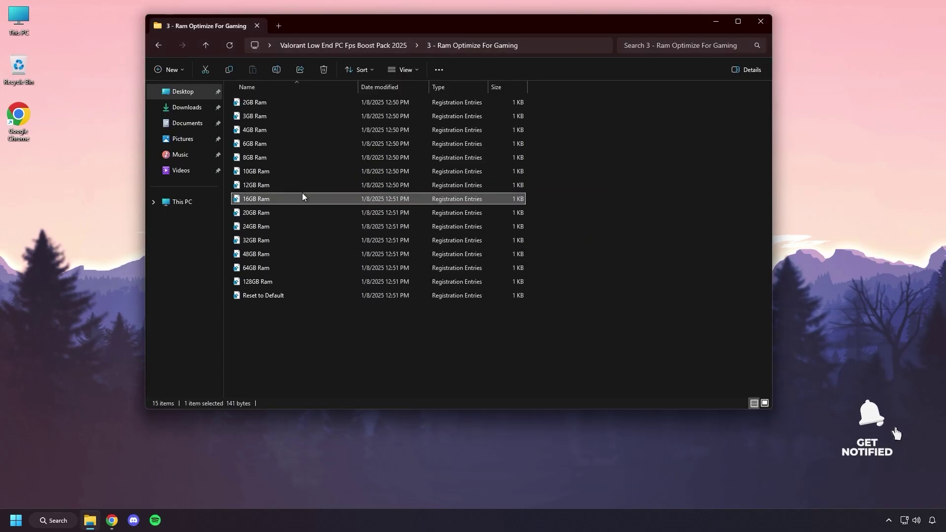
Go to the 4 - Windows Optimizations folder and merge its Decrease Delay file into the registry.
{"action": "left_click", "coordinate": [158, 45]}
{"action": "double_click", "coordinate": [331, 144]}
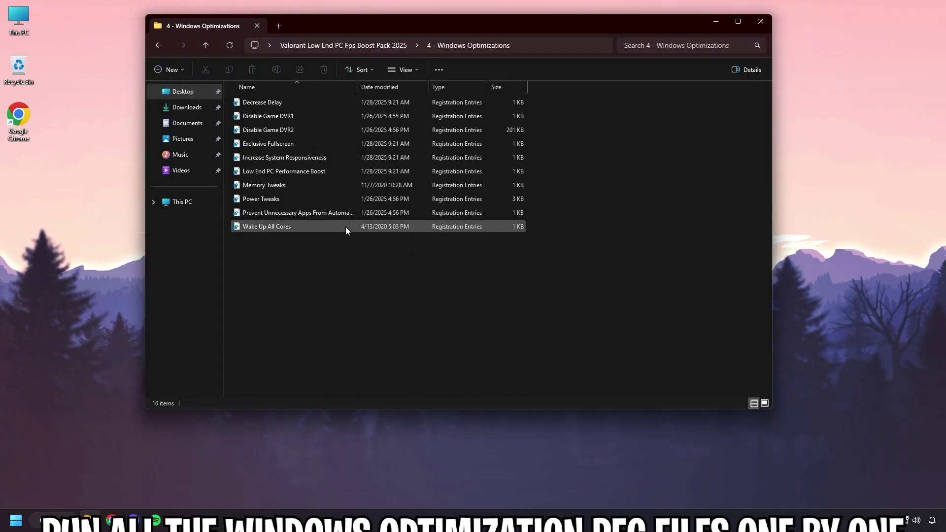
{"action": "left_click_drag", "start_coordinate": [362, 278], "coordinate": [296, 98]}
{"action": "left_click", "coordinate": [333, 249]}
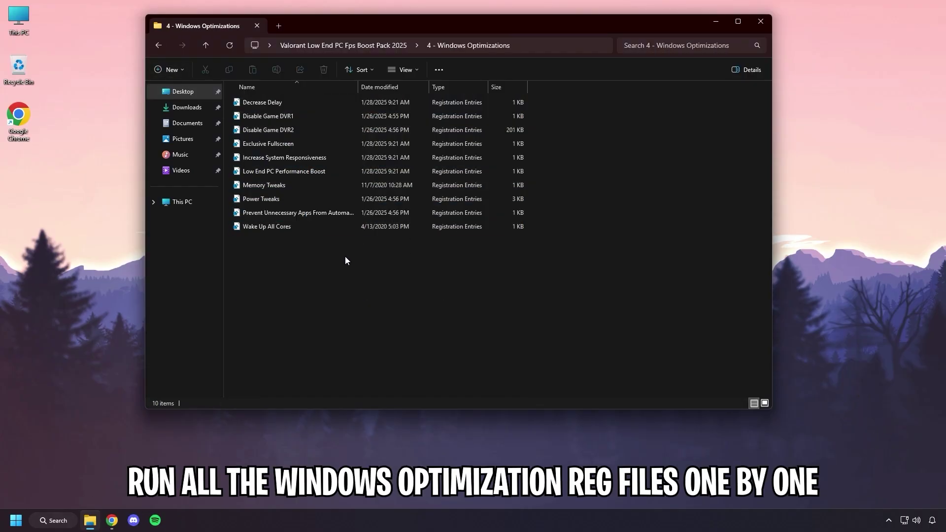
{"action": "double_click", "coordinate": [294, 103]}
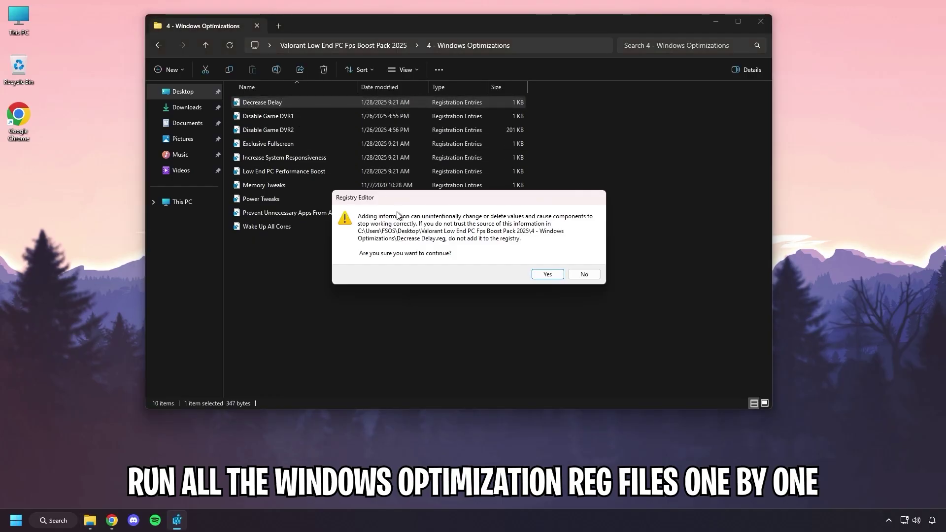
{"action": "left_click", "coordinate": [536, 279]}
{"action": "left_click", "coordinate": [584, 263]}
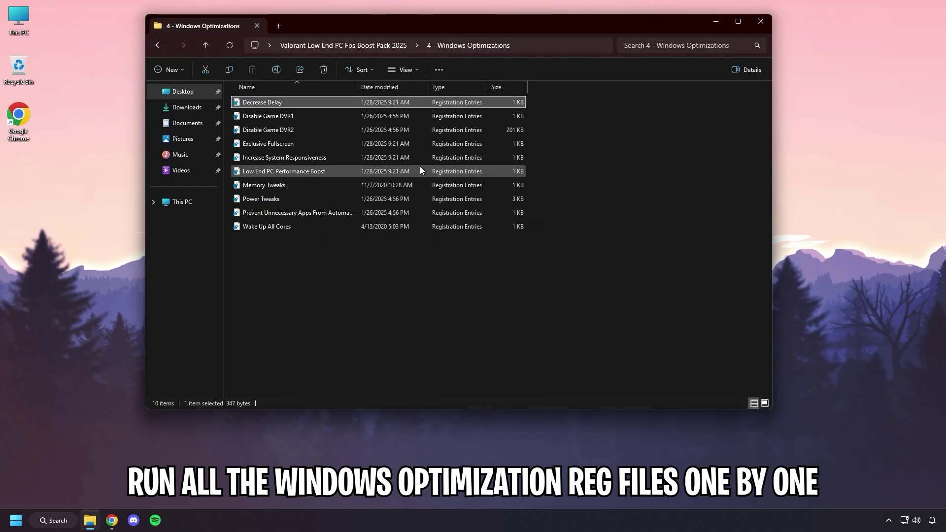
Merge the Disable Game DVR1 and Disable Game DVR2 files into the registry.
{"action": "double_click", "coordinate": [323, 116]}
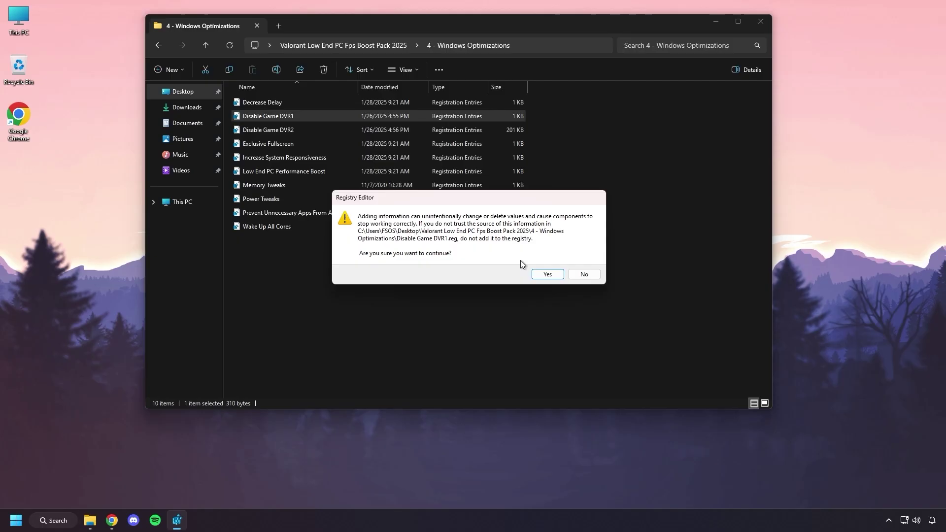
{"action": "left_click", "coordinate": [546, 274]}
{"action": "left_click", "coordinate": [580, 261]}
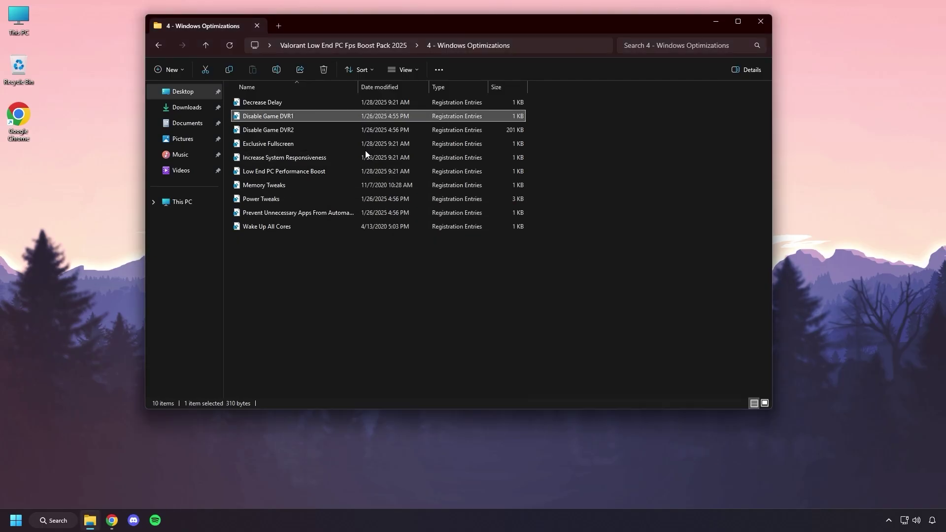
{"action": "double_click", "coordinate": [314, 129]}
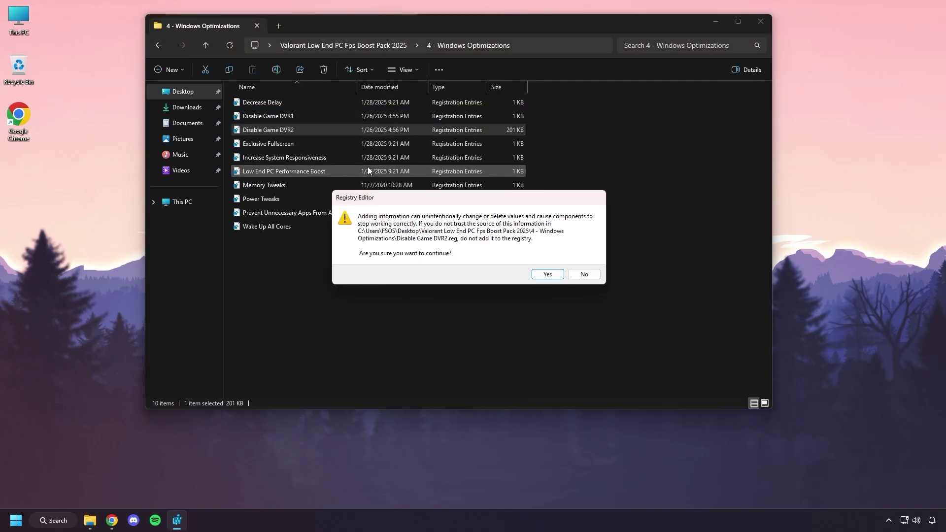
{"action": "left_click", "coordinate": [548, 275]}
{"action": "left_click", "coordinate": [585, 264]}
Merge the Exclusive Fullscreen and Increase System Responsiveness files into the registry.
{"action": "left_click", "coordinate": [306, 144]}
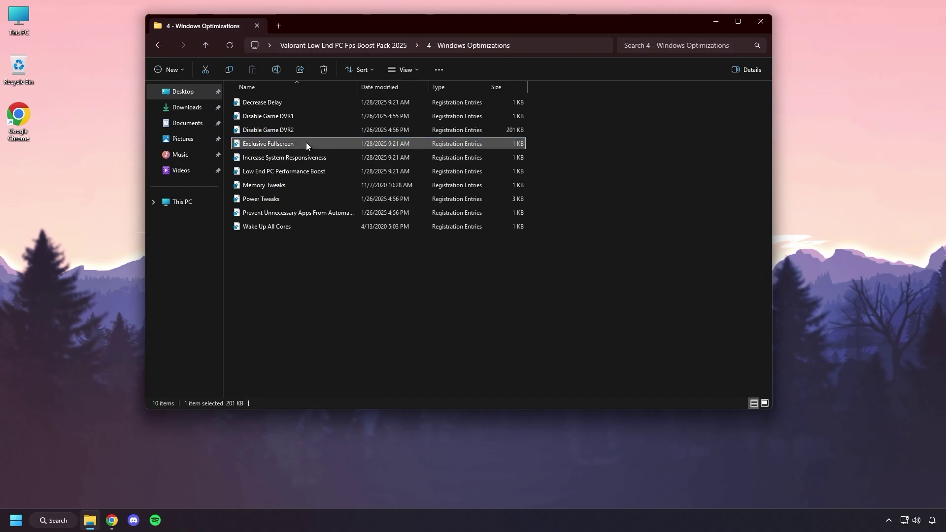
{"action": "double_click", "coordinate": [306, 143]}
{"action": "left_click", "coordinate": [548, 274]}
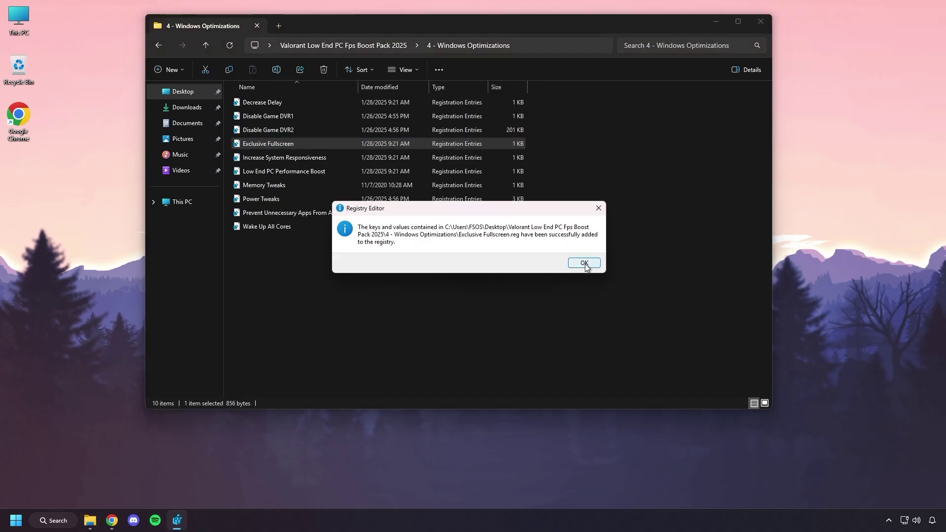
{"action": "left_click", "coordinate": [585, 265]}
{"action": "double_click", "coordinate": [332, 157]}
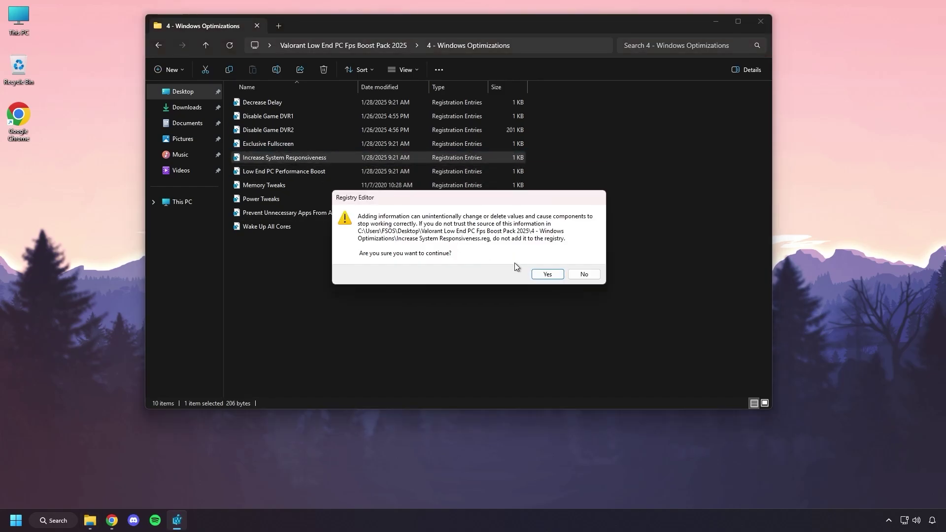
{"action": "left_click", "coordinate": [547, 275]}
{"action": "left_click", "coordinate": [582, 262]}
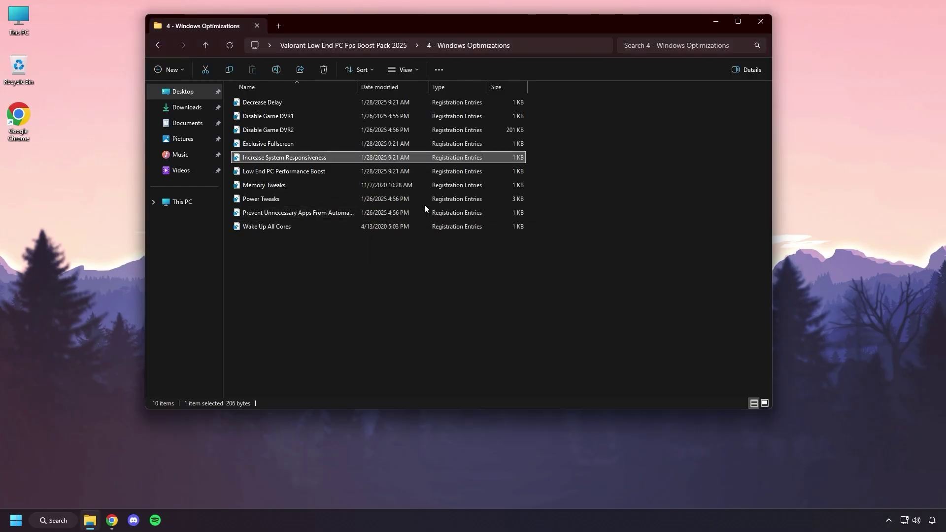
Merge the Low End PC Performance Boost and Memory Tweaks files into the registry.
{"action": "double_click", "coordinate": [338, 171]}
{"action": "left_click", "coordinate": [547, 275]}
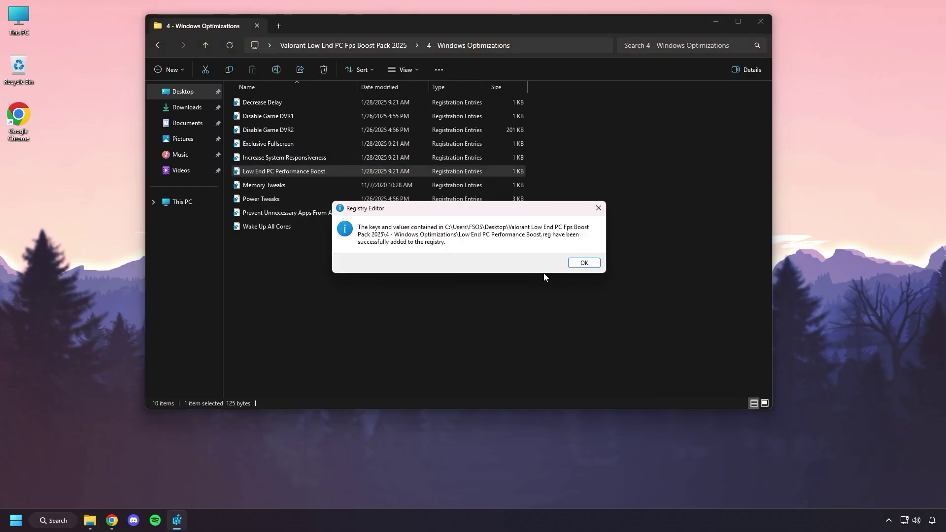
{"action": "left_click", "coordinate": [582, 263]}
{"action": "double_click", "coordinate": [363, 185]}
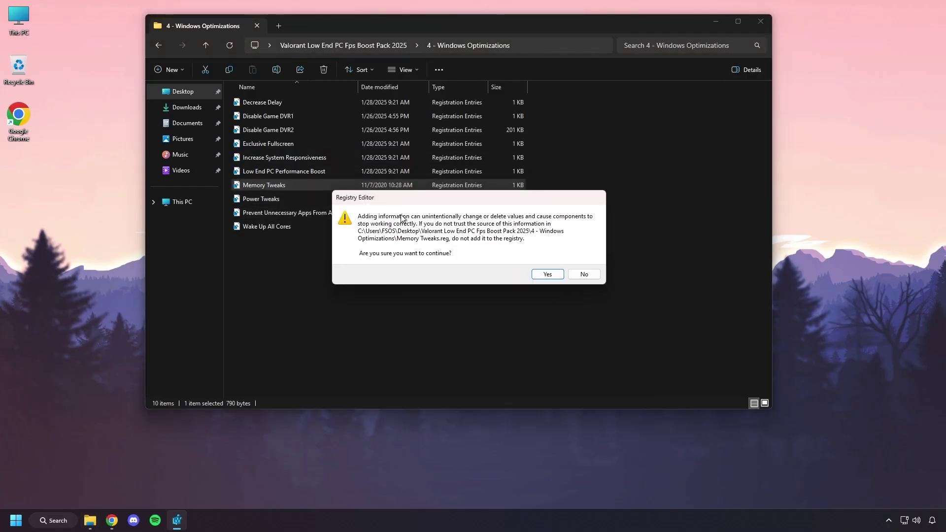
{"action": "left_click", "coordinate": [538, 275]}
{"action": "left_click", "coordinate": [584, 263]}
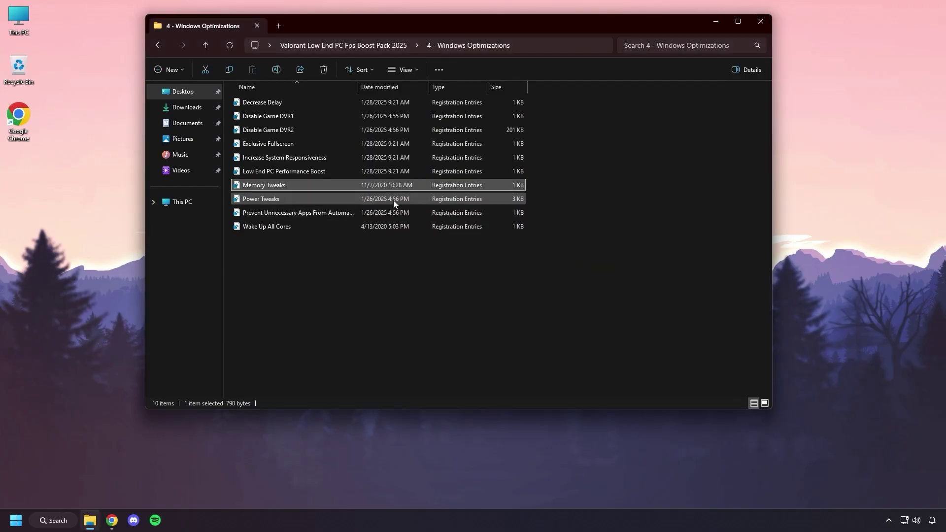
Merge the Power Tweaks and Prevent Unnecessary Apps From Automatically Starting files into the registry.
{"action": "double_click", "coordinate": [353, 197]}
{"action": "left_click", "coordinate": [547, 275]}
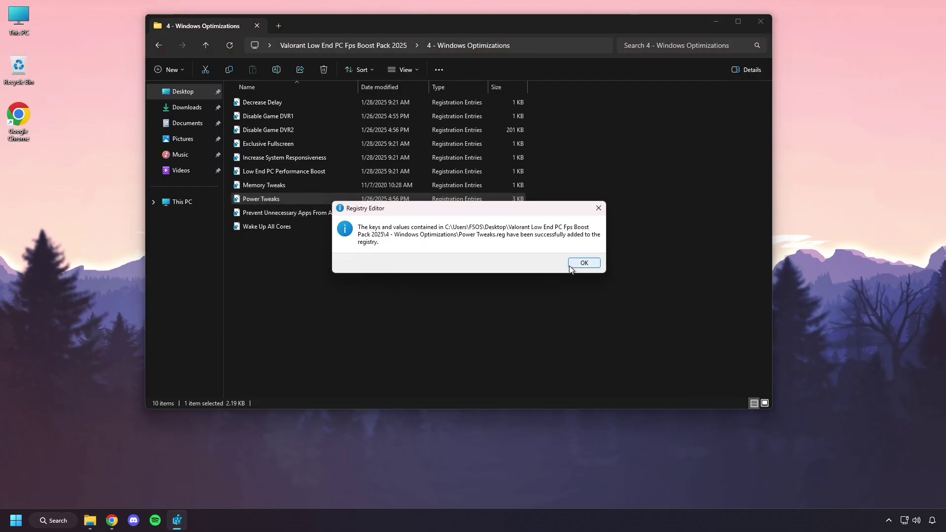
{"action": "left_click", "coordinate": [583, 263]}
{"action": "double_click", "coordinate": [378, 212]}
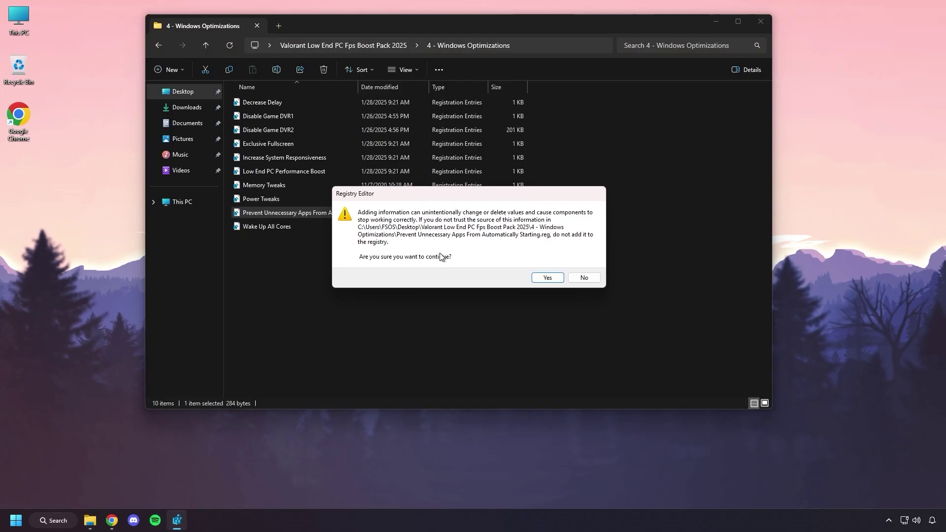
{"action": "left_click", "coordinate": [548, 278]}
{"action": "left_click", "coordinate": [584, 264]}
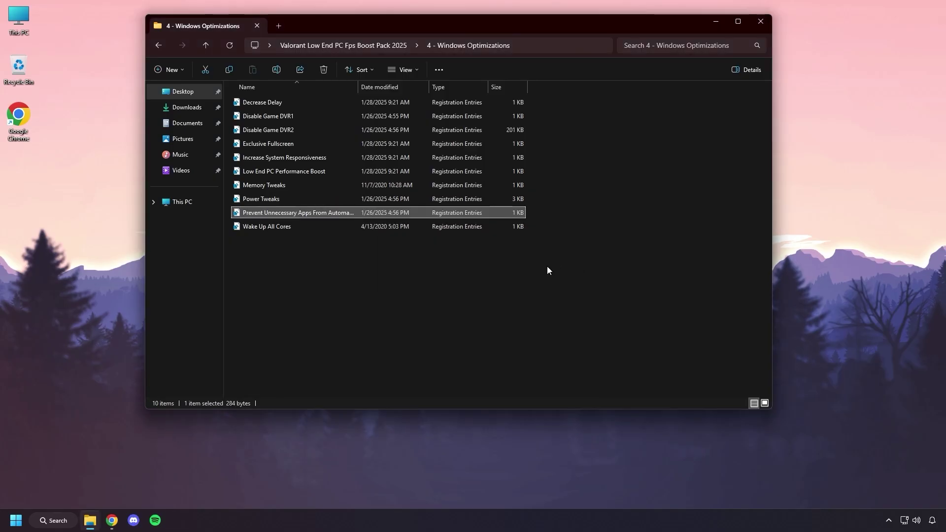
Merge the Wake Up All Cores file into the registry and clear the file selection.
{"action": "double_click", "coordinate": [372, 228]}
{"action": "left_click", "coordinate": [546, 276]}
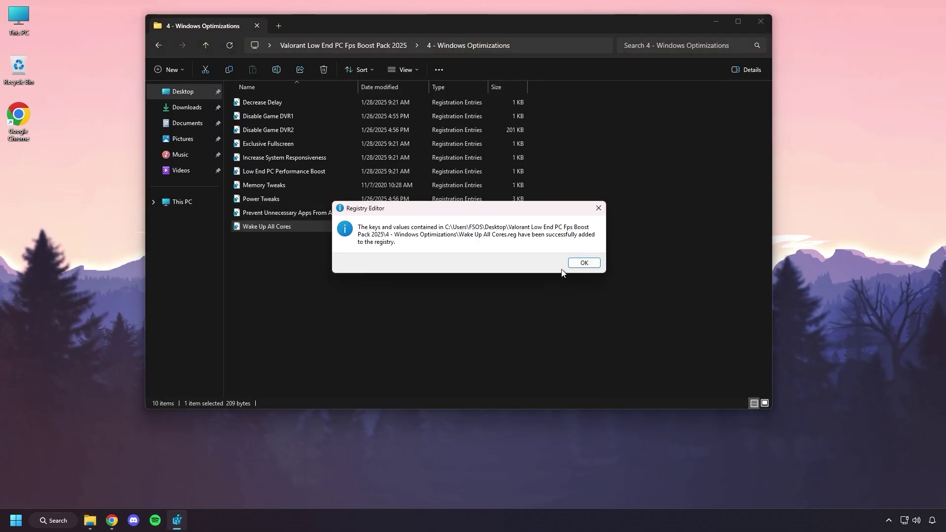
{"action": "left_click", "coordinate": [583, 264]}
{"action": "left_click", "coordinate": [471, 273]}
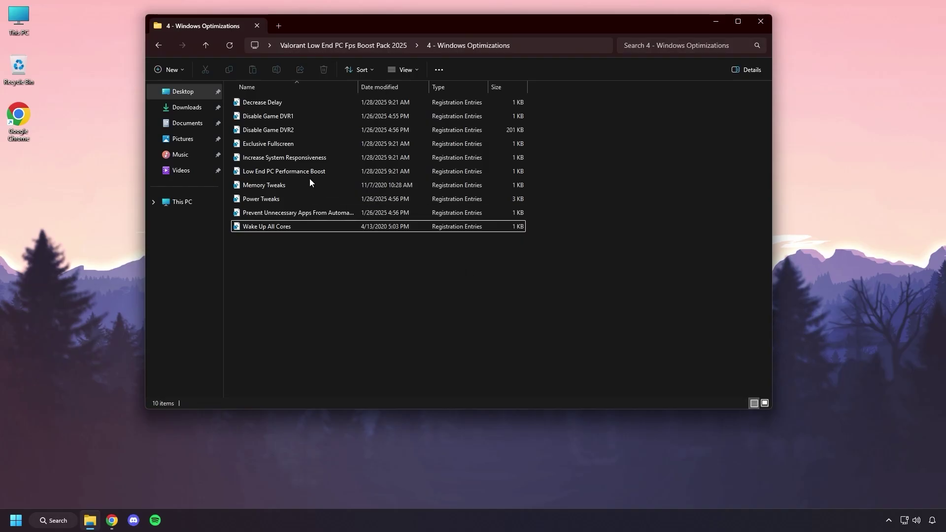
Install Mem Reduct from the memreduct-3.3.5-setup file in the 5 - Programs folder's Mem Reduct subfolder and launch it.
{"action": "left_click", "coordinate": [163, 48]}
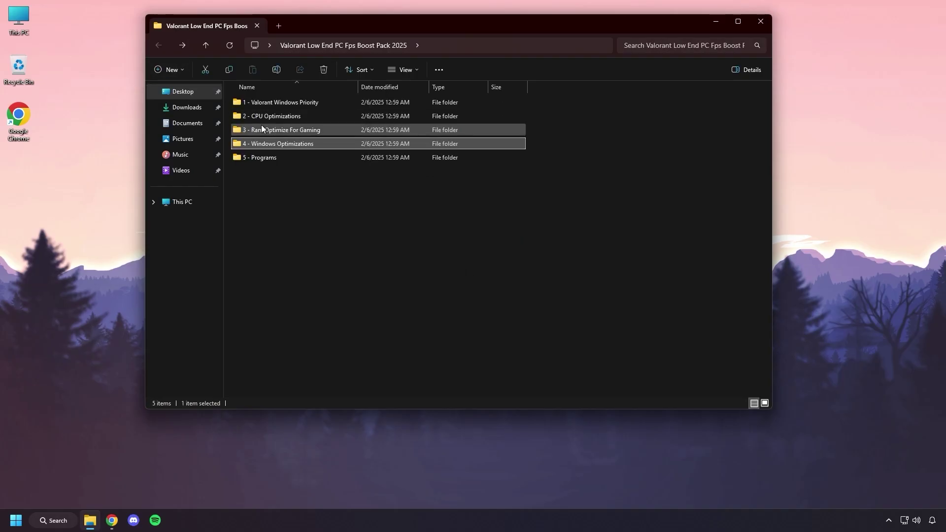
{"action": "double_click", "coordinate": [312, 157]}
{"action": "double_click", "coordinate": [273, 100]}
{"action": "left_click", "coordinate": [272, 99]}
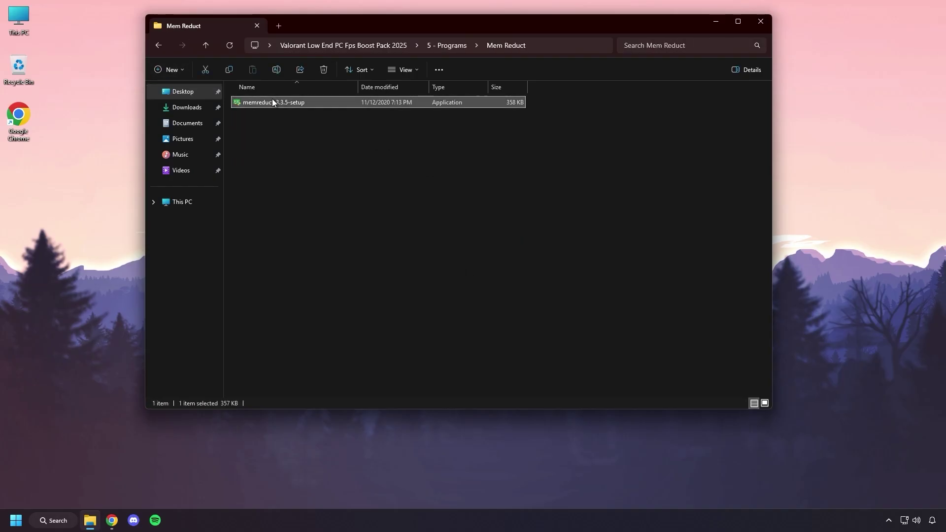
{"action": "double_click", "coordinate": [272, 102]}
{"action": "left_click", "coordinate": [526, 338]}
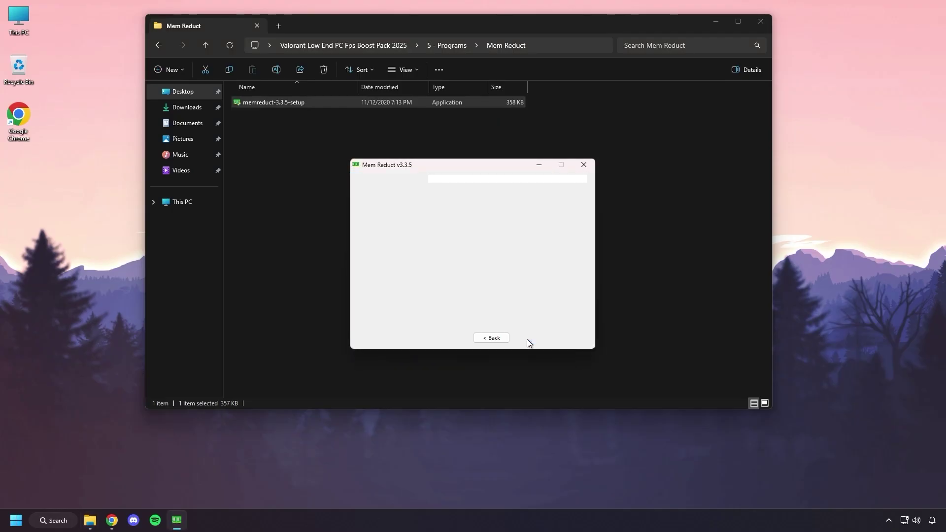
{"action": "left_click", "coordinate": [527, 339]}
{"action": "left_click", "coordinate": [527, 339]}
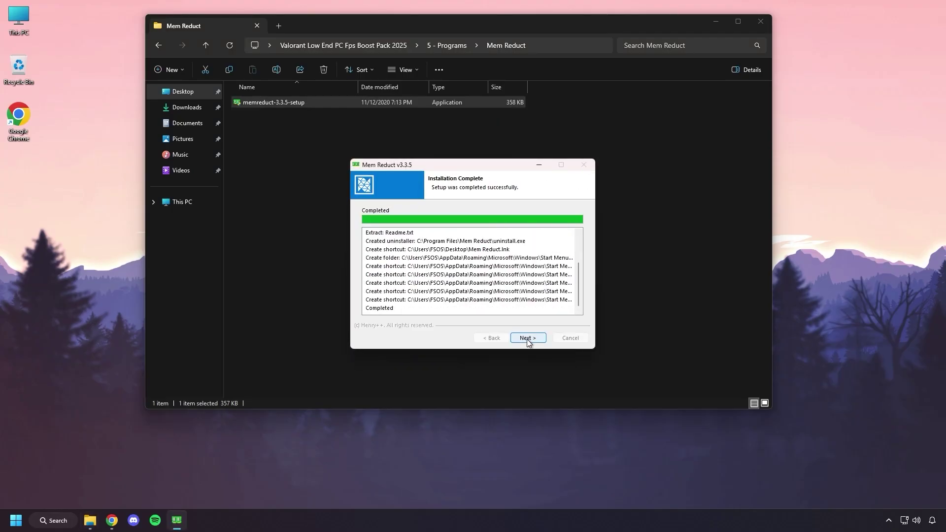
{"action": "left_click", "coordinate": [527, 339]}
{"action": "left_click", "coordinate": [528, 338]}
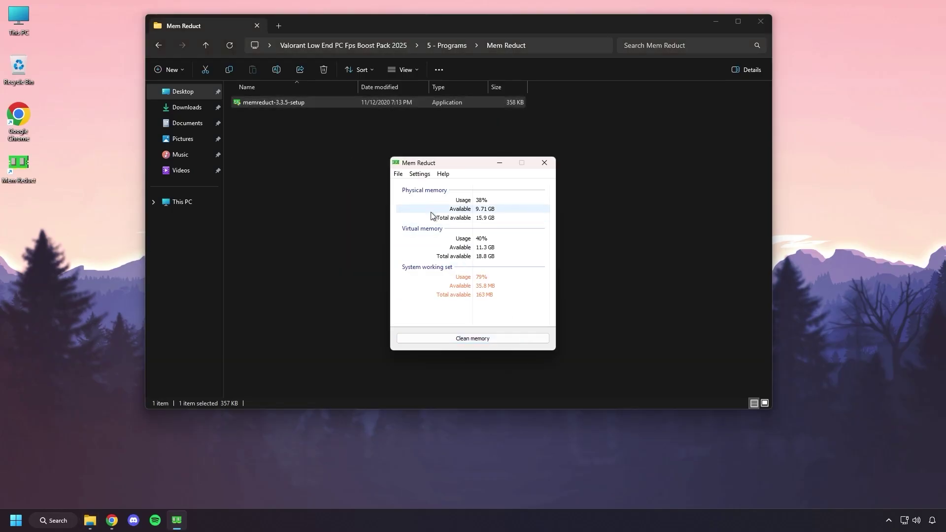
Enable Always on top, Load on system startup and Start minimized in Mem Reduct's general settings.
{"action": "left_click", "coordinate": [418, 175]}
{"action": "left_click", "coordinate": [418, 183]}
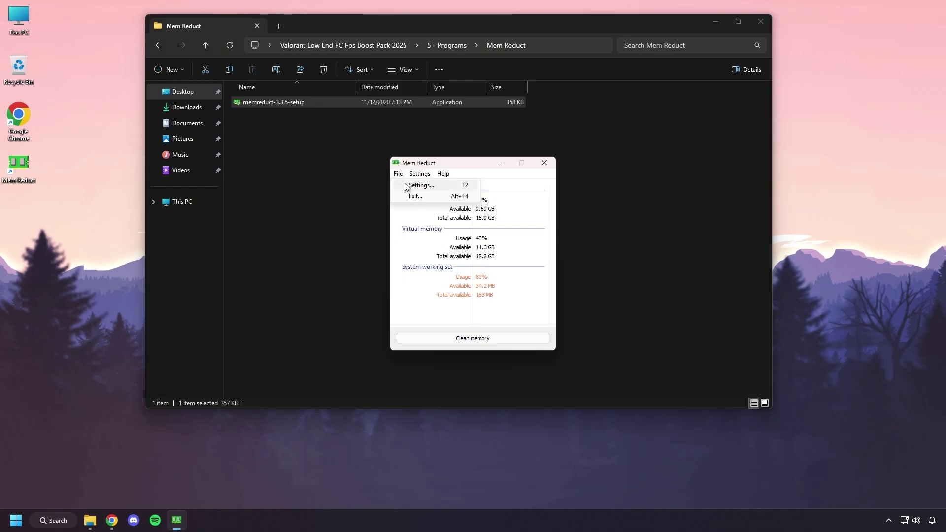
{"action": "left_click", "coordinate": [424, 191]}
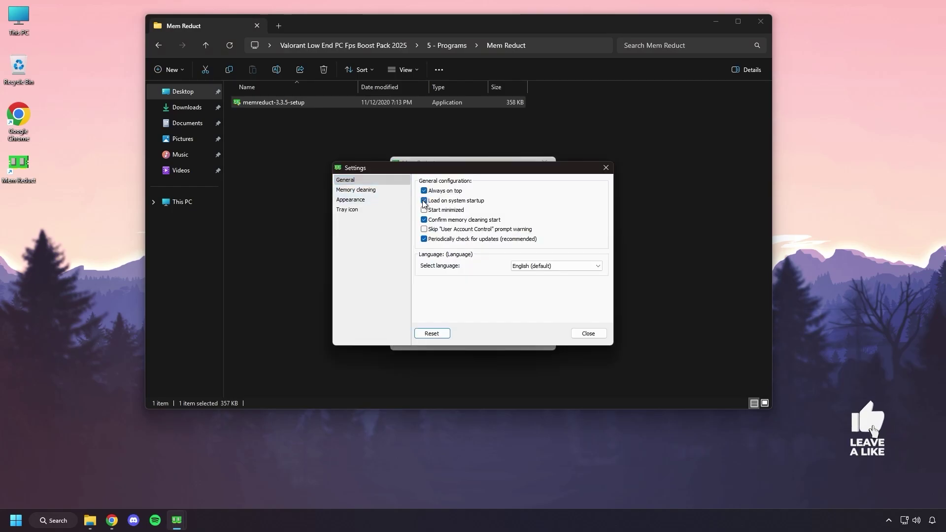
{"action": "left_click", "coordinate": [423, 201]}
{"action": "left_click", "coordinate": [424, 210]}
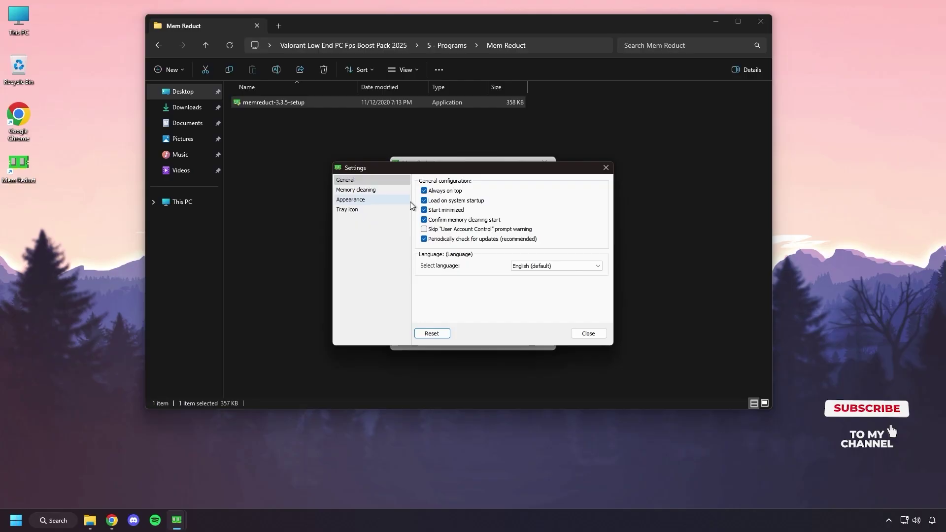
Configure memory cleaning to include the system working set and run when usage is above 60% and every 5 minutes.
{"action": "left_click", "coordinate": [372, 190]}
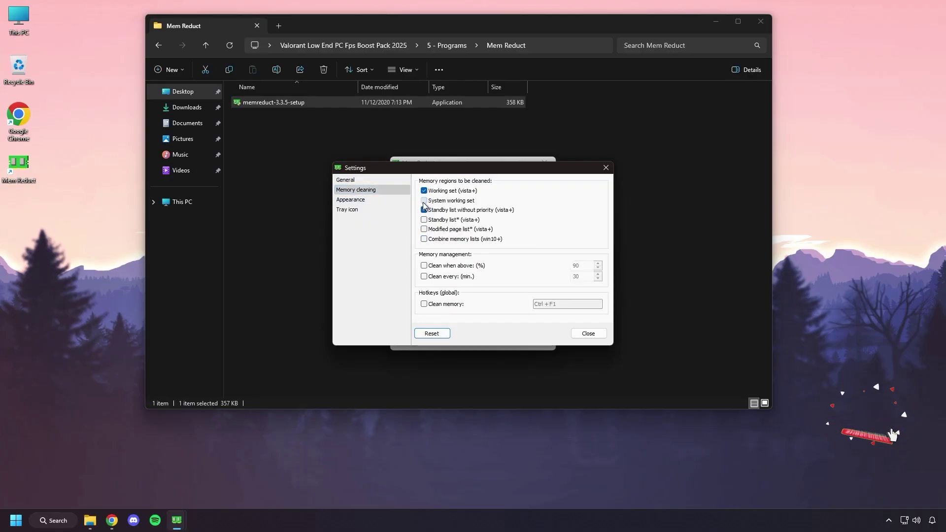
{"action": "left_click", "coordinate": [424, 266]}
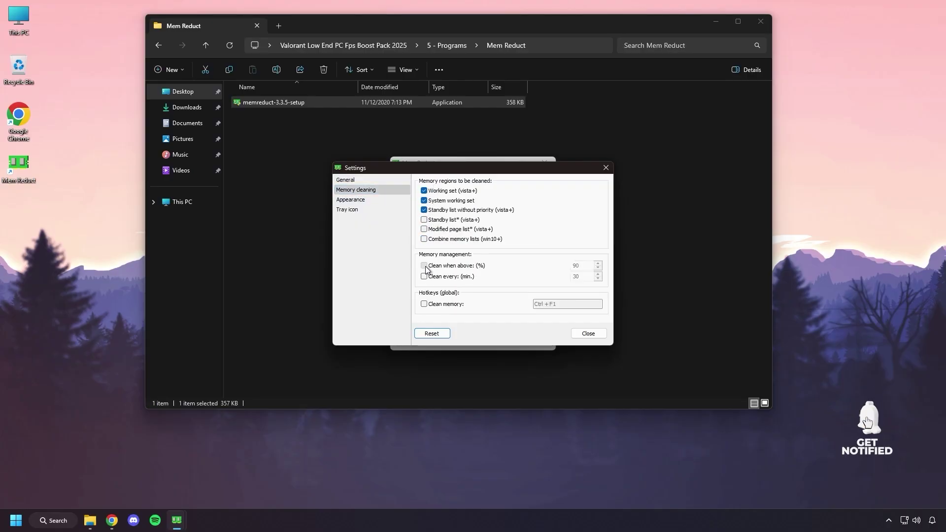
{"action": "left_click", "coordinate": [423, 276]}
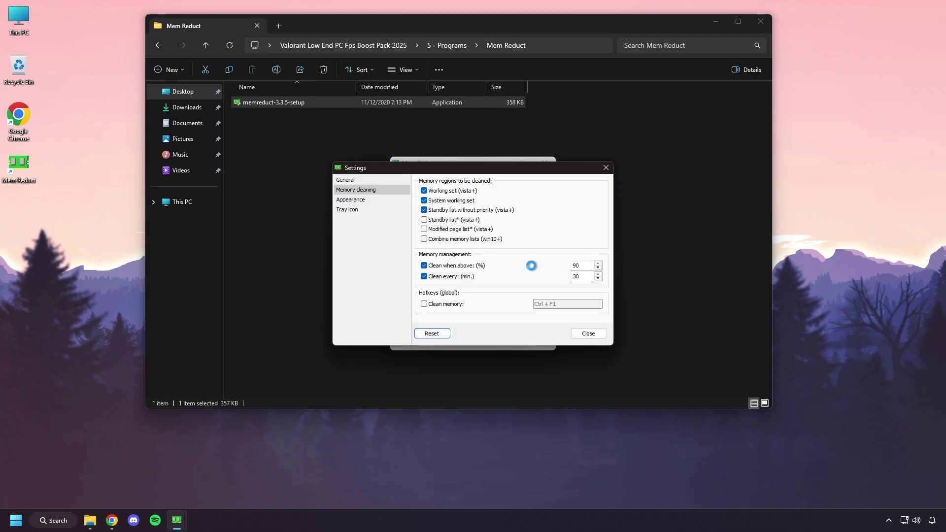
{"action": "type", "text": "60"}
{"action": "type", "text": "5"}
{"action": "left_click", "coordinate": [585, 334]}
Clean the memory with Mem Reduct and close its window.
{"action": "left_click", "coordinate": [516, 339]}
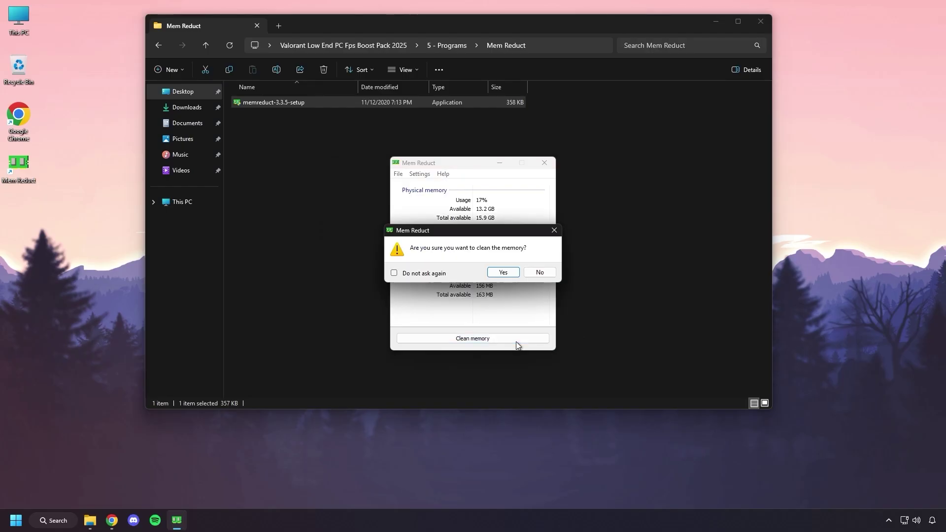
{"action": "left_click", "coordinate": [501, 273]}
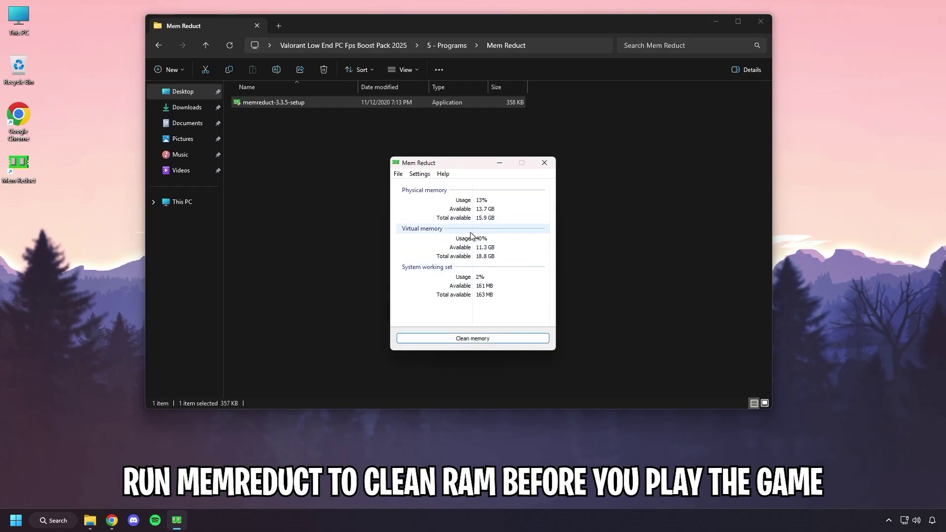
{"action": "left_click", "coordinate": [545, 163]}
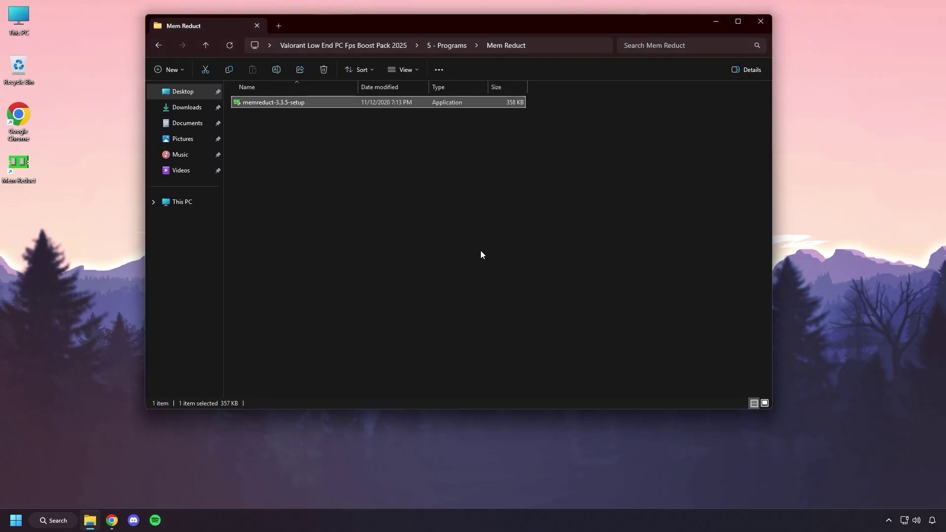
Go to the MSI Utility V3 folder within 5 - Programs and launch the MSI mode utility.
{"action": "left_click", "coordinate": [157, 45]}
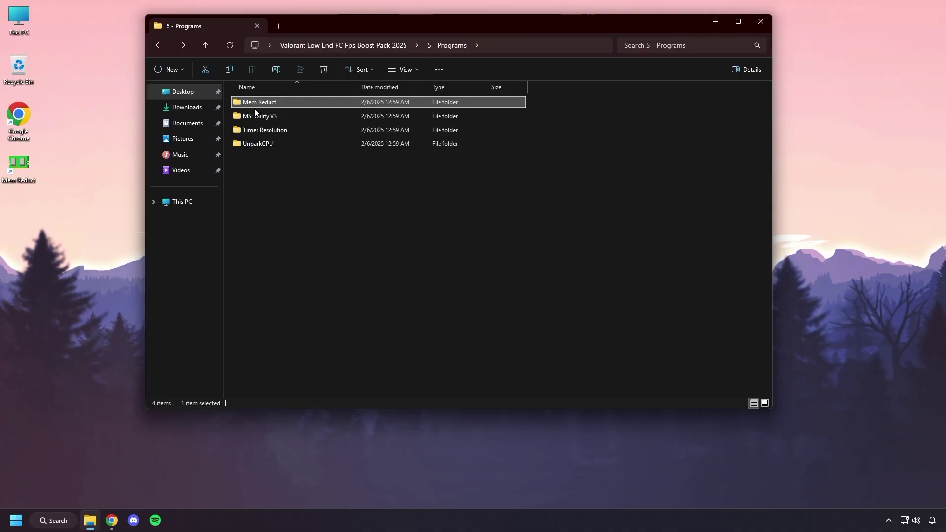
{"action": "double_click", "coordinate": [299, 115]}
{"action": "right_click", "coordinate": [287, 101]}
{"action": "left_click", "coordinate": [269, 99]}
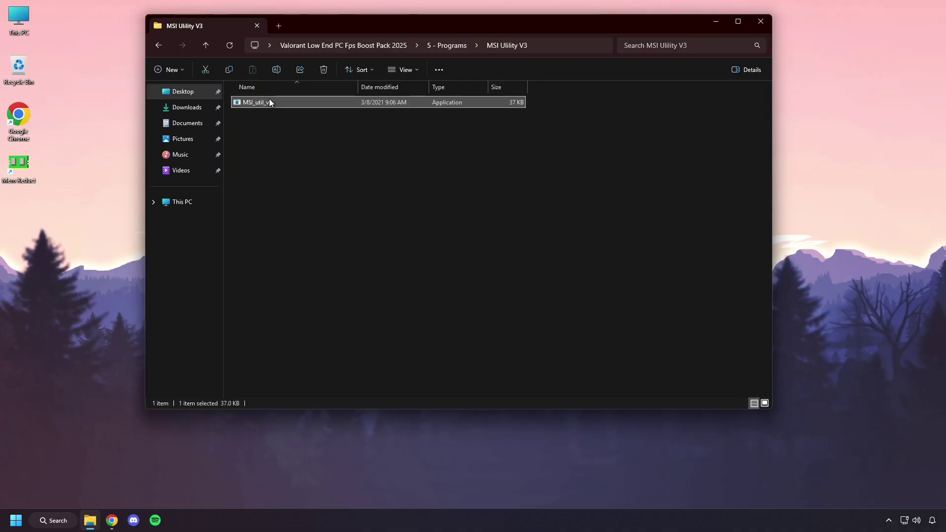
{"action": "right_click", "coordinate": [269, 98]}
{"action": "left_click", "coordinate": [292, 115]}
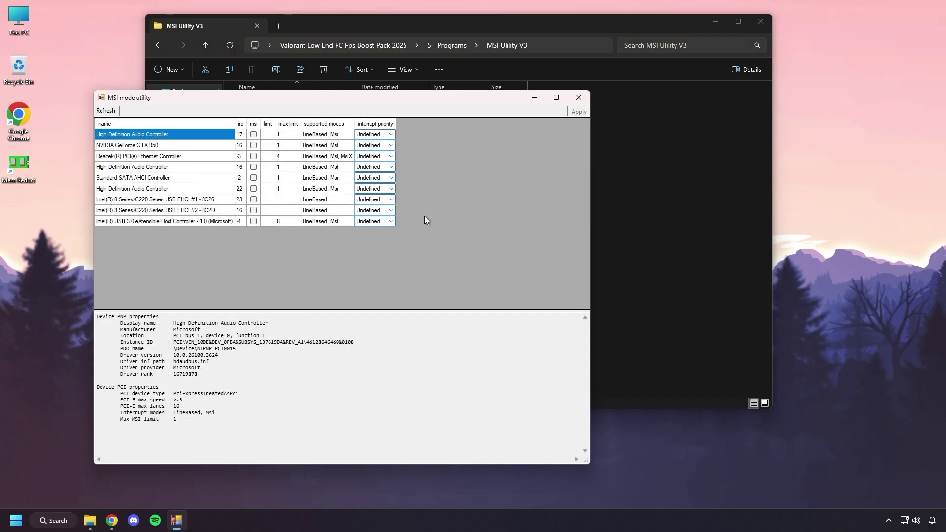
Set the interrupt priority of the NVIDIA GeForce GTX 950 to High in the MSI mode utility.
{"action": "left_click_drag", "start_coordinate": [347, 99], "coordinate": [507, 82]}
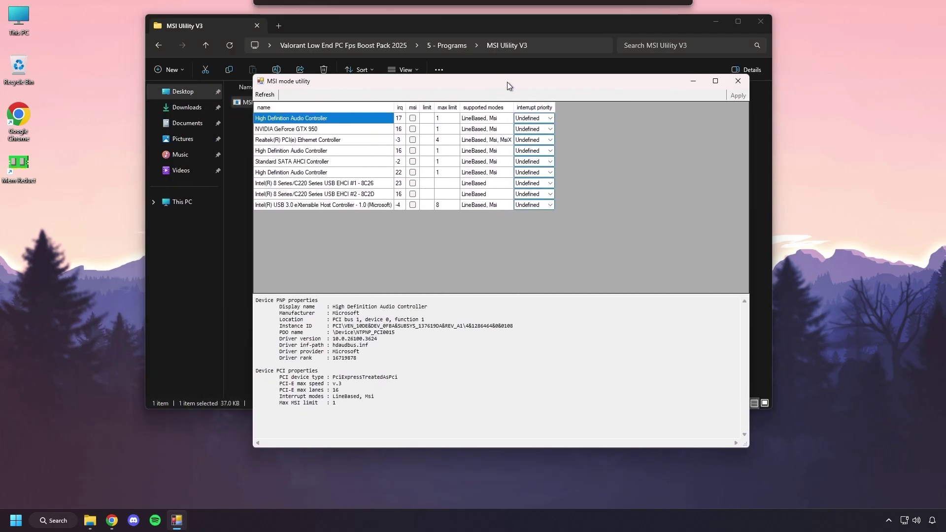
{"action": "left_click", "coordinate": [341, 129]}
{"action": "left_click", "coordinate": [550, 129]}
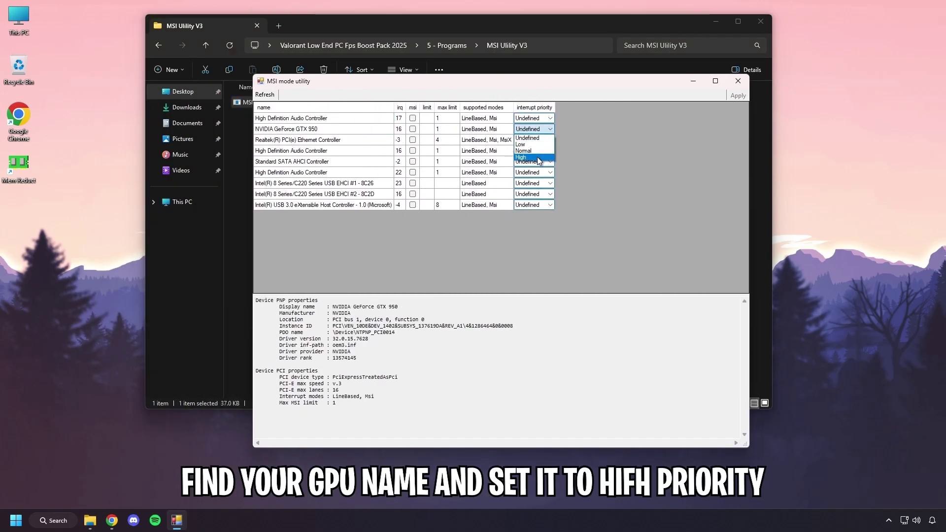
{"action": "left_click", "coordinate": [537, 157]}
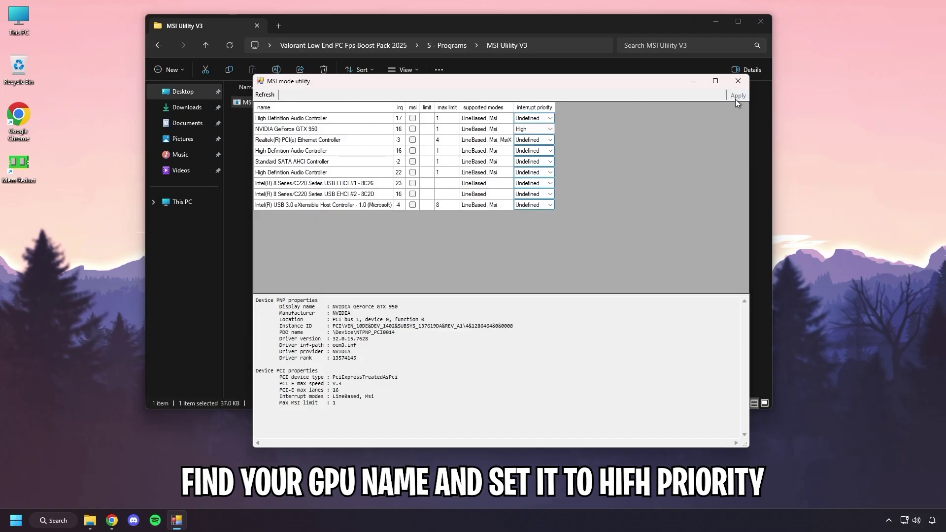
Close the MSI mode utility and go to the Timer Resolution folder within 5 - Programs.
{"action": "left_click", "coordinate": [739, 81]}
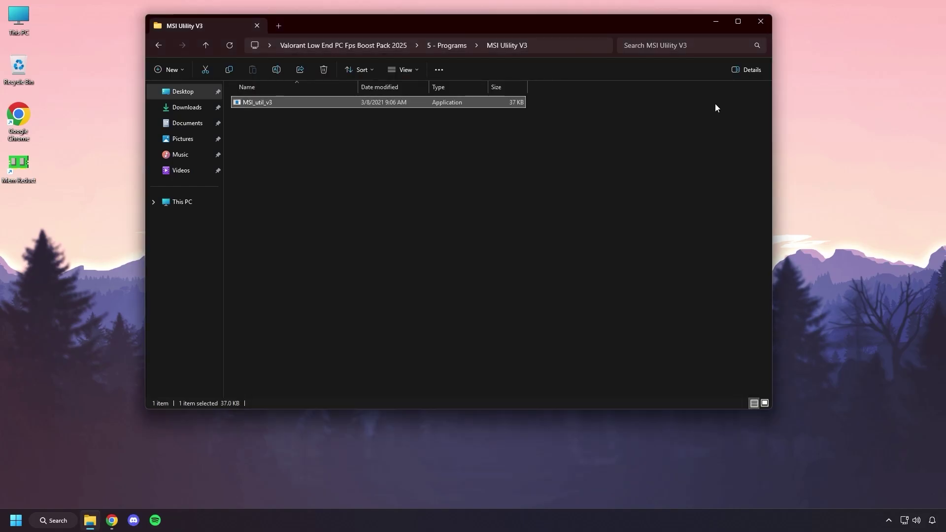
{"action": "left_click", "coordinate": [157, 44]}
{"action": "double_click", "coordinate": [304, 129]}
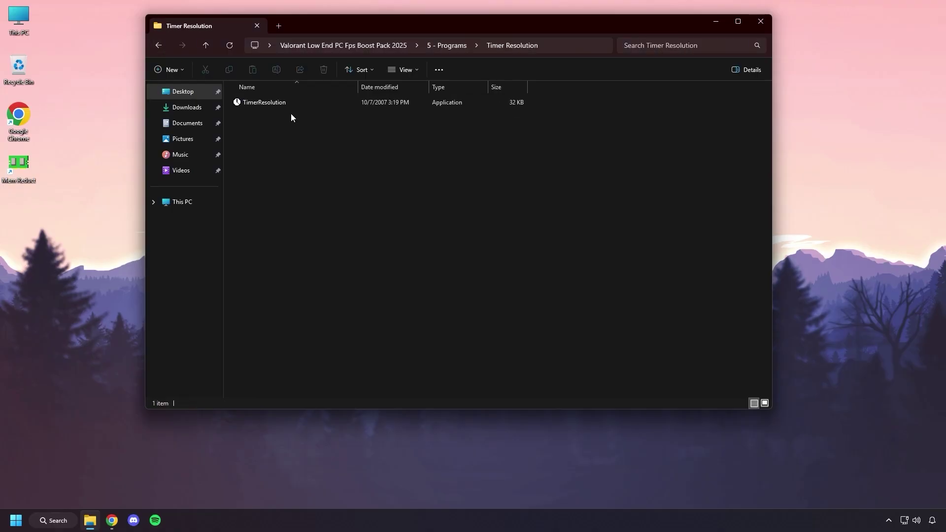
Create a desktop shortcut for the TimerResolution application.
{"action": "left_click", "coordinate": [286, 104]}
{"action": "right_click", "coordinate": [283, 105]}
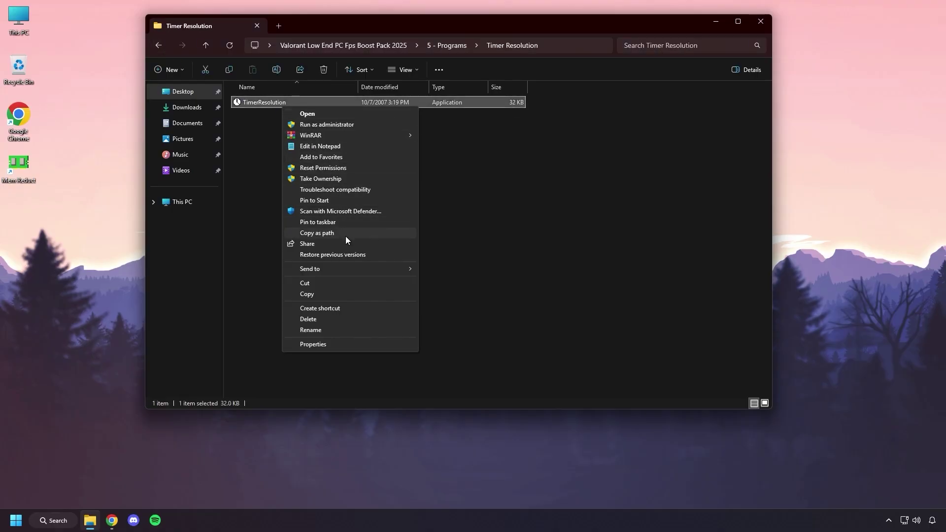
{"action": "mouse_move", "coordinate": [412, 270]}
{"action": "left_click", "coordinate": [445, 289]}
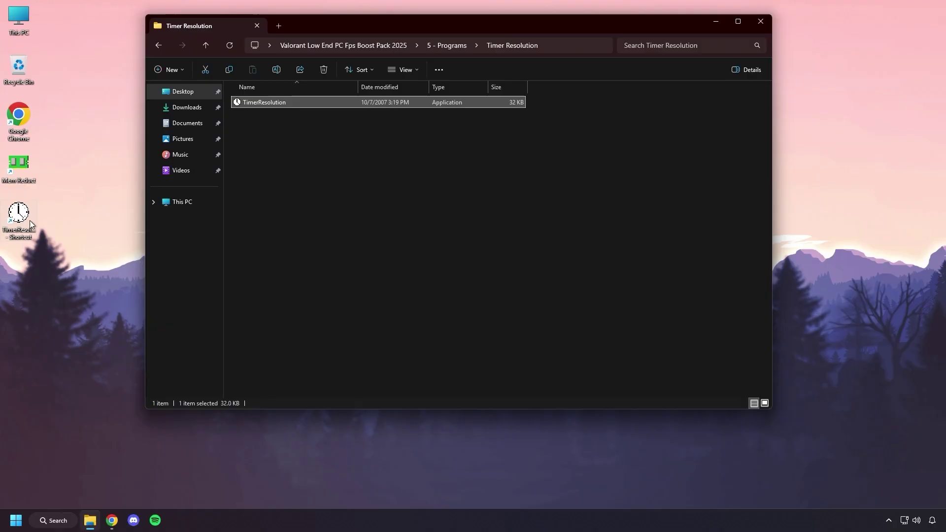
Launch TimerResolution and set the system timer to its maximum resolution.
{"action": "double_click", "coordinate": [347, 103]}
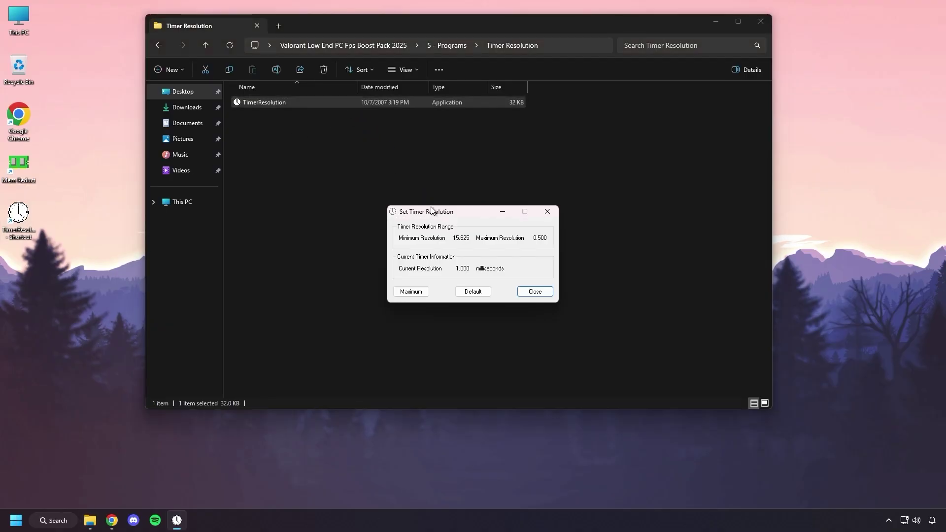
{"action": "left_click", "coordinate": [471, 295]}
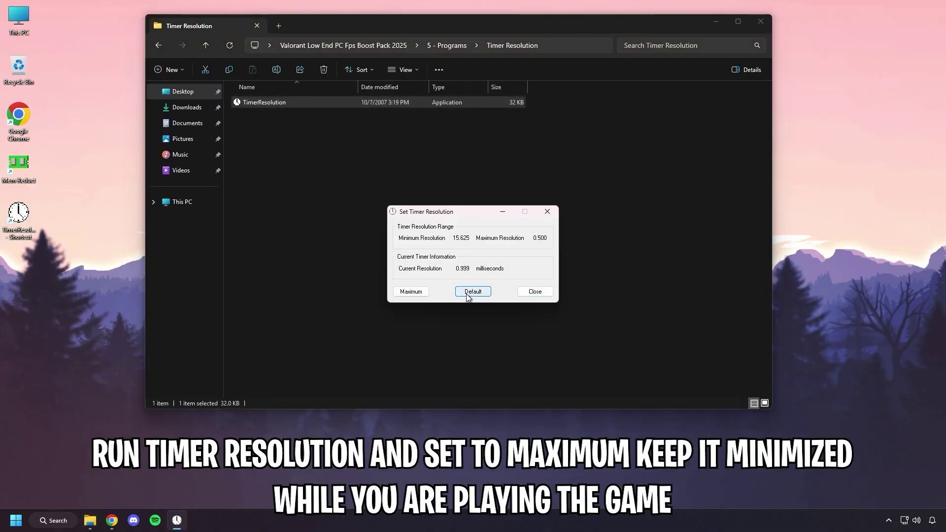
{"action": "left_click", "coordinate": [419, 295]}
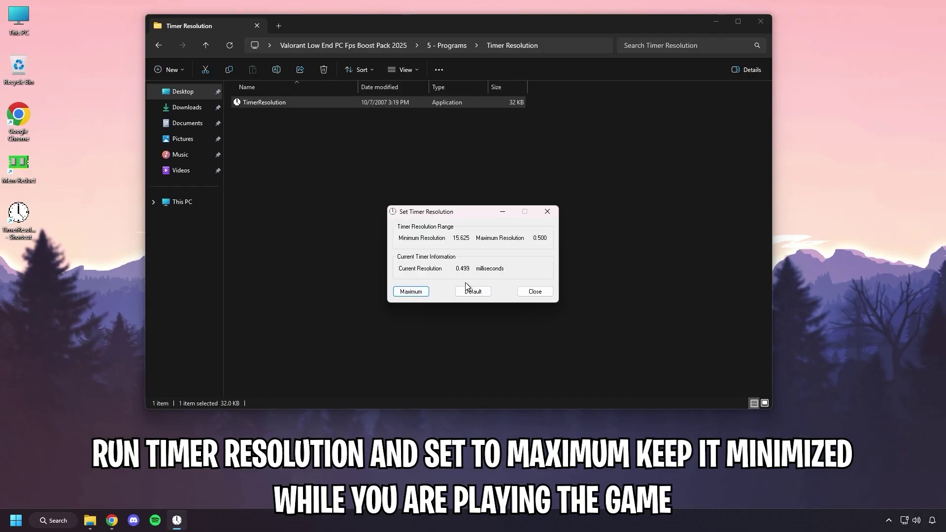
{"action": "left_click", "coordinate": [414, 293]}
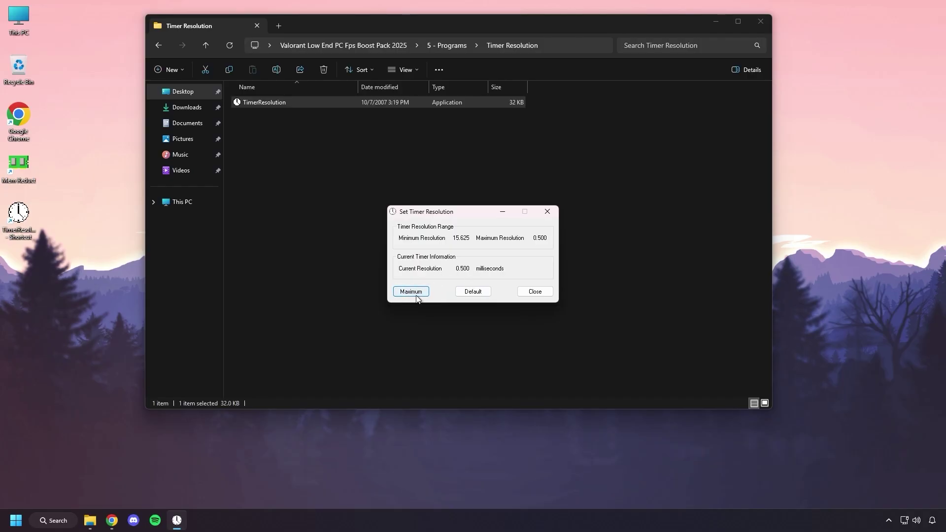
Minimize the Set Timer Resolution window, restore it and close it.
{"action": "left_click", "coordinate": [503, 212]}
{"action": "left_click", "coordinate": [177, 520]}
{"action": "left_click", "coordinate": [547, 212]}
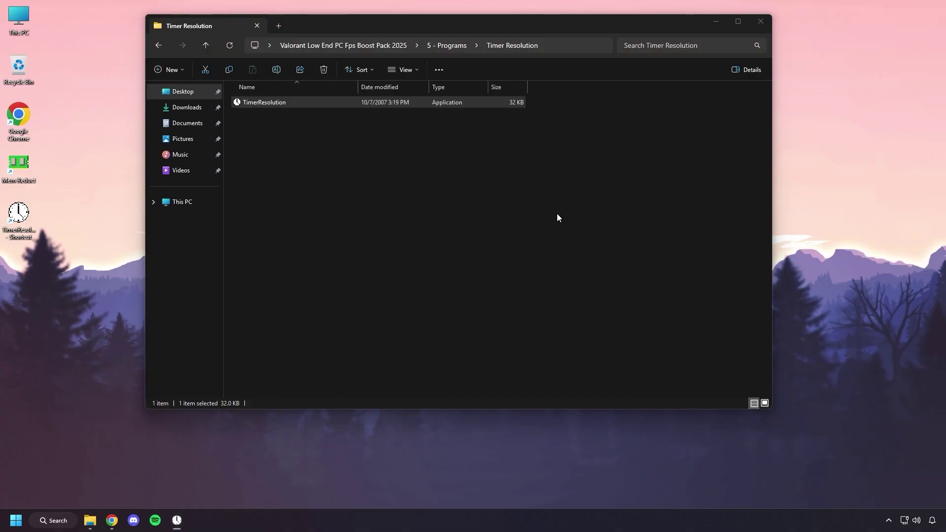
Go to the UnparkCPU folder within 5 - Programs and launch the Unparkcpu application.
{"action": "left_click", "coordinate": [162, 49]}
{"action": "double_click", "coordinate": [298, 141]}
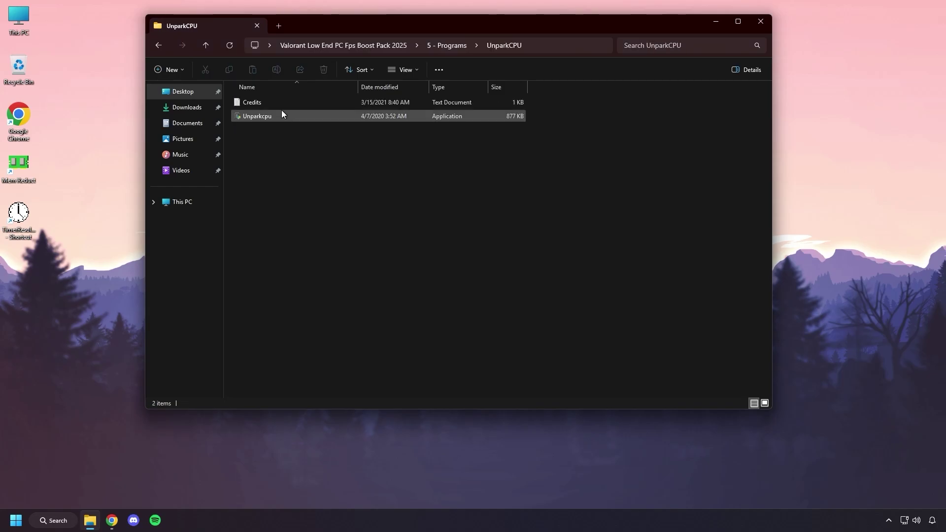
{"action": "double_click", "coordinate": [282, 115]}
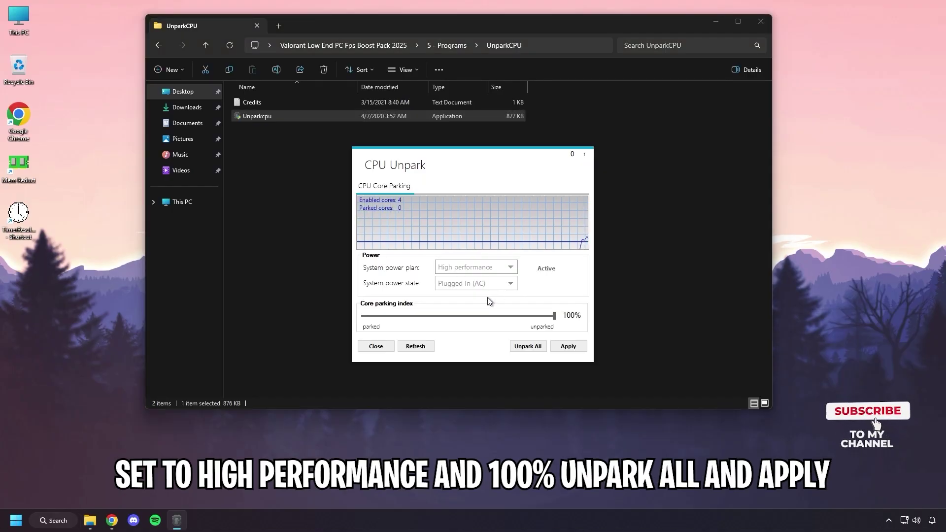
Unpark all CPU cores with the core parking index at 100% and apply the settings.
{"action": "mouse_move", "coordinate": [555, 316]}
{"action": "left_mouse_down"}
{"action": "mouse_move", "coordinate": [464, 317]}
{"action": "mouse_move", "coordinate": [555, 317]}
{"action": "left_mouse_up"}
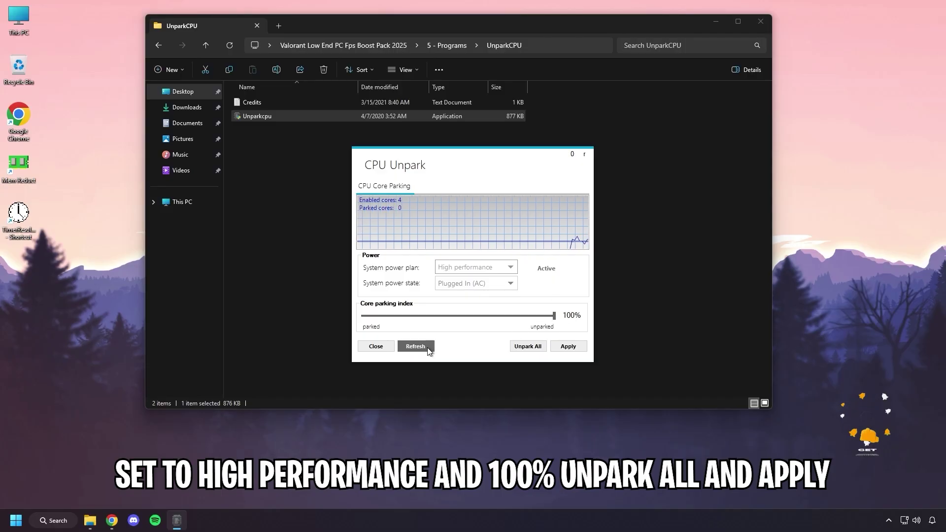
{"action": "left_click", "coordinate": [526, 347]}
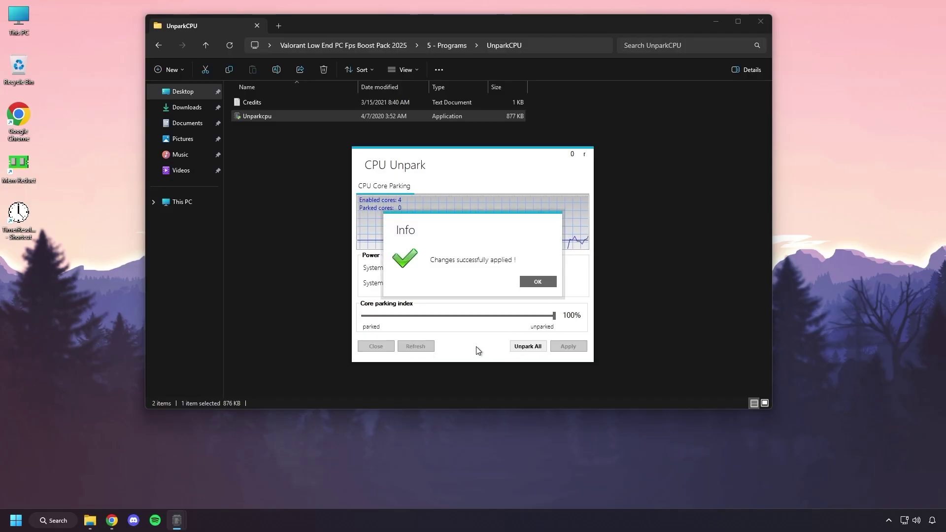
{"action": "left_click", "coordinate": [526, 283]}
{"action": "left_click", "coordinate": [563, 347]}
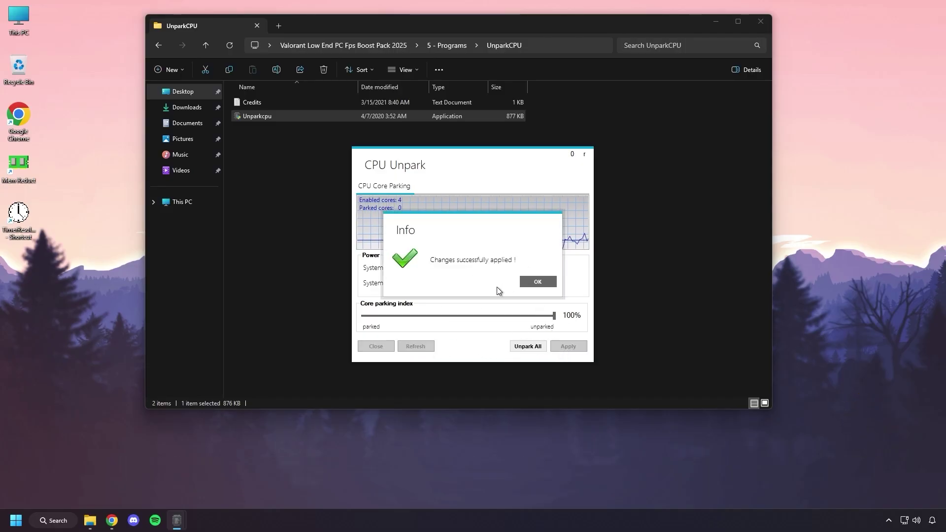
{"action": "left_click", "coordinate": [526, 282]}
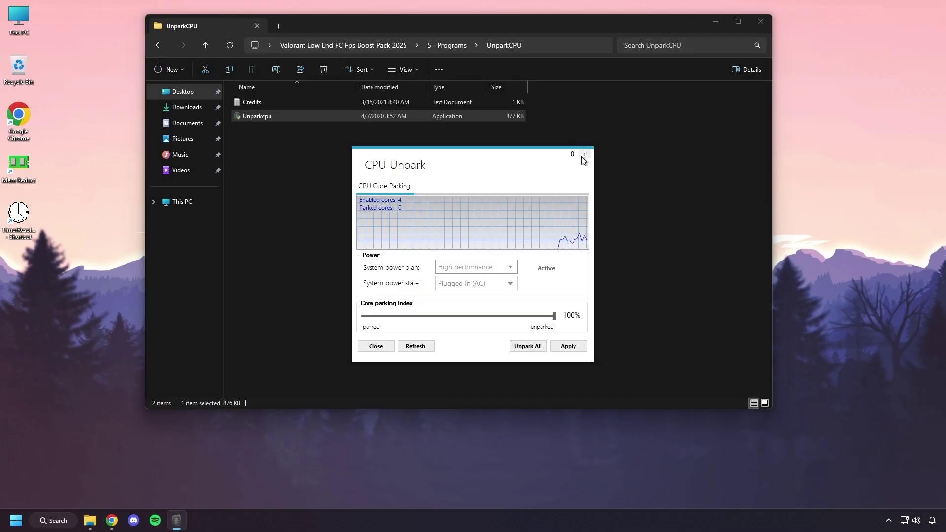